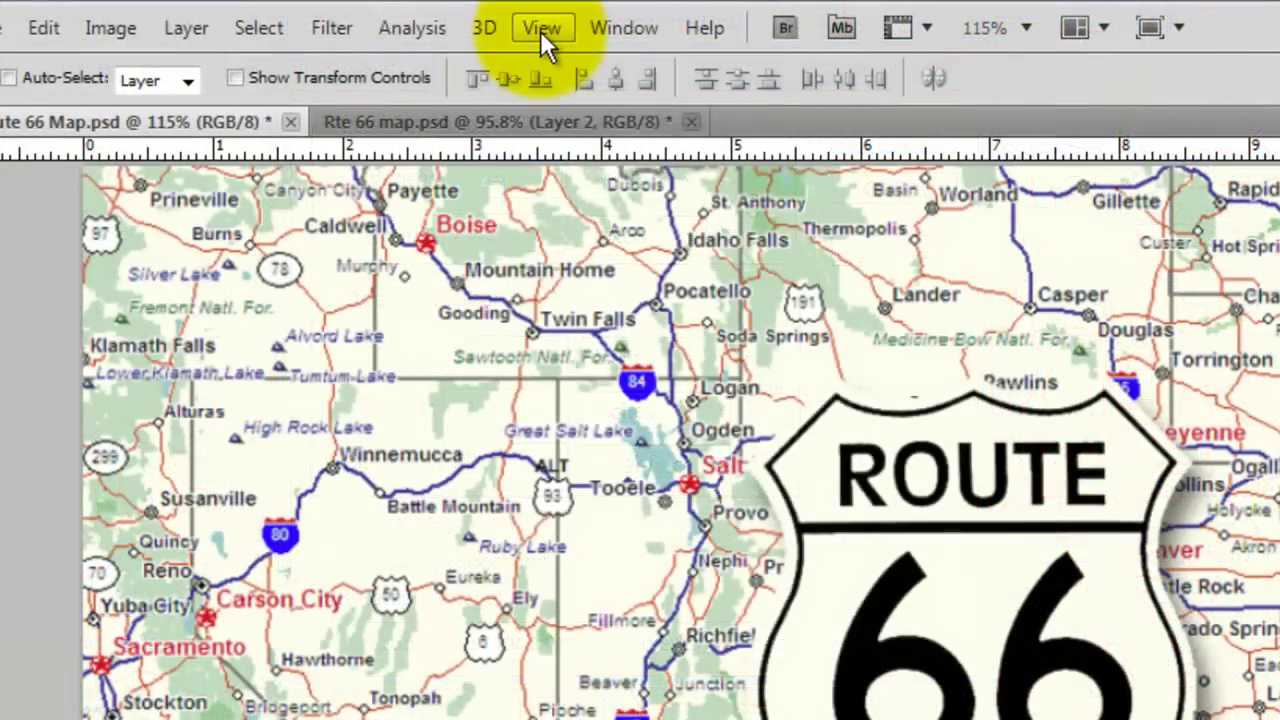
- Confirm in the View menu that Rulers and Snap are on for the 17 × 11 in, 72 ppi map
click(540, 28)
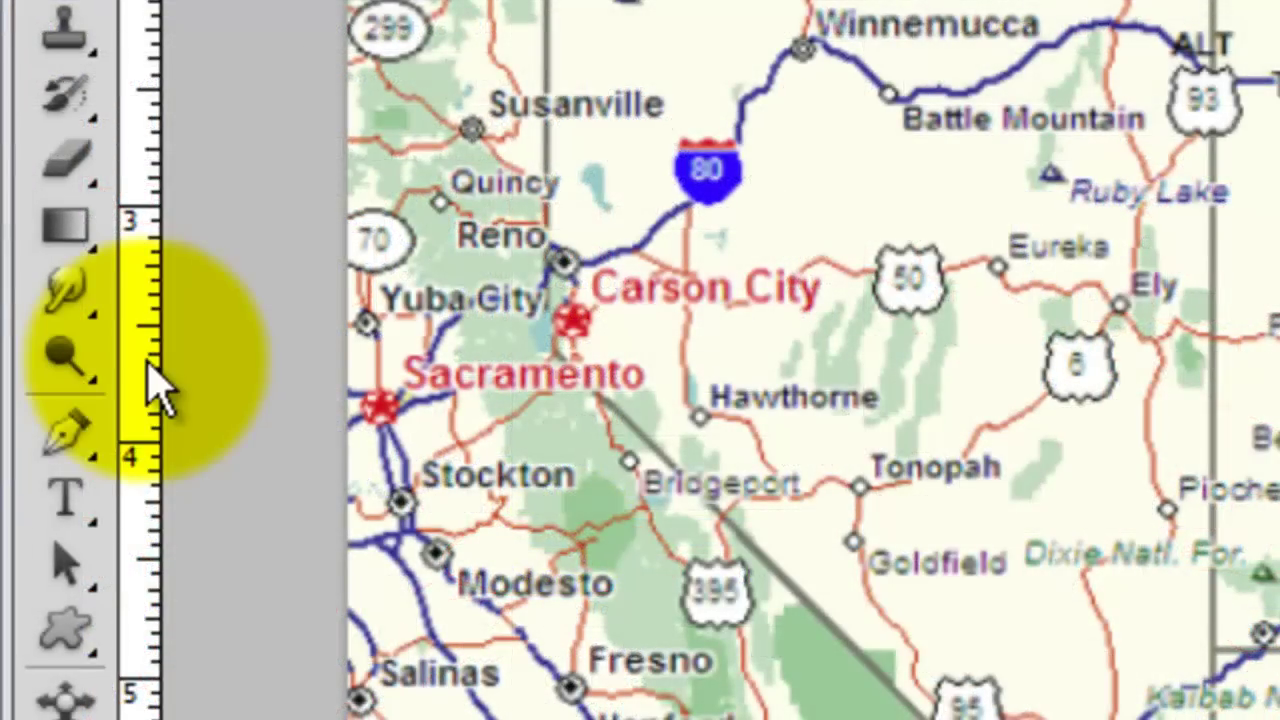
- Place vertical and horizontal guides from the rulers where the map's folds will go
drag(160, 385, 1160, 360)
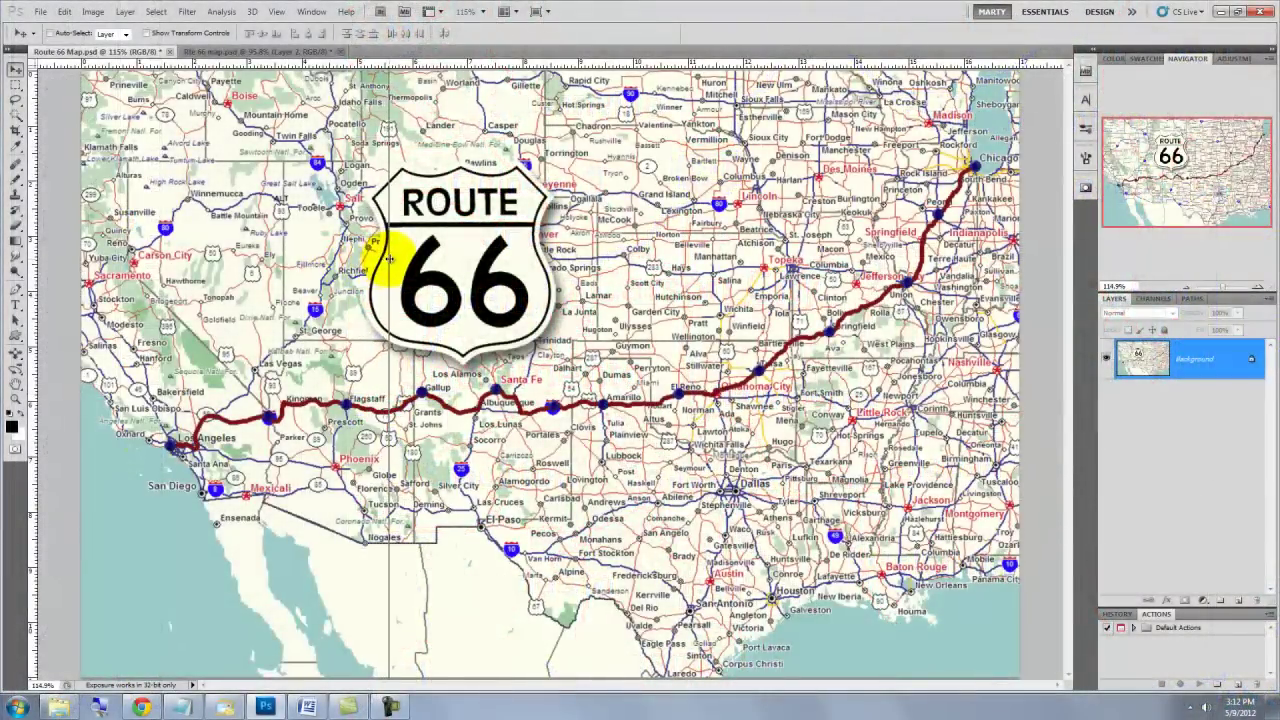
drag(390, 259, 393, 259)
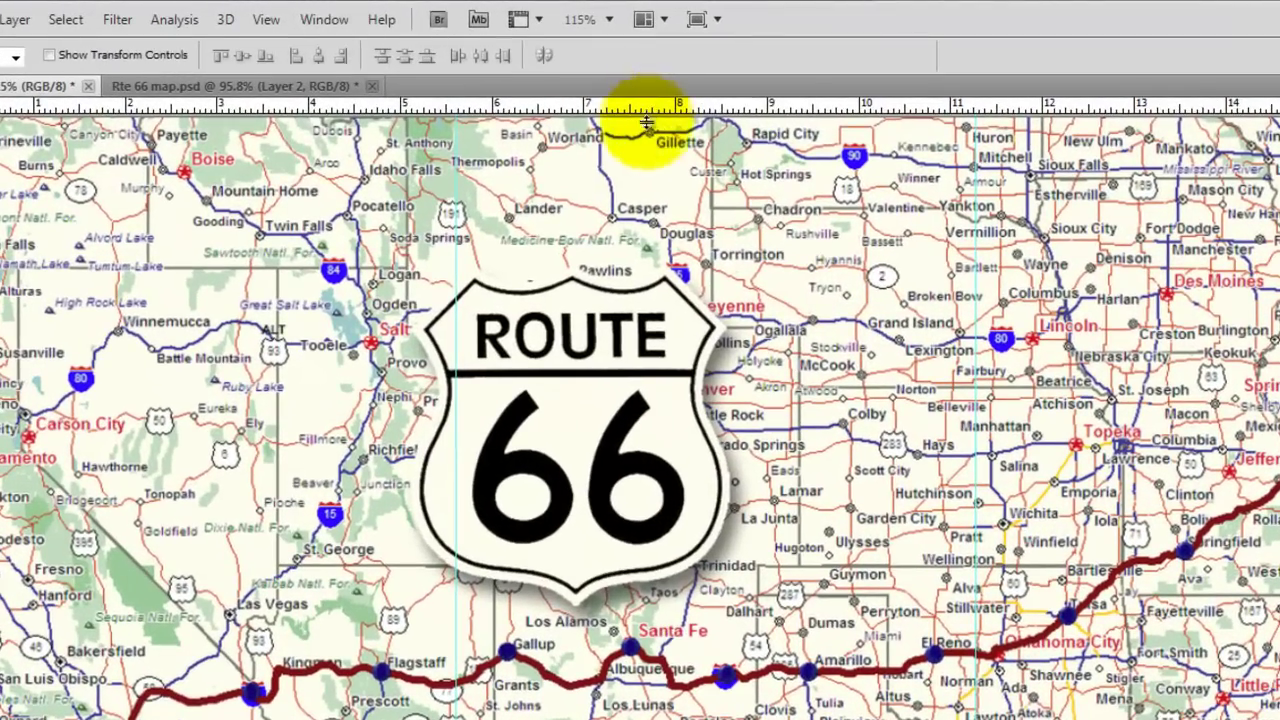
drag(647, 122, 571, 623)
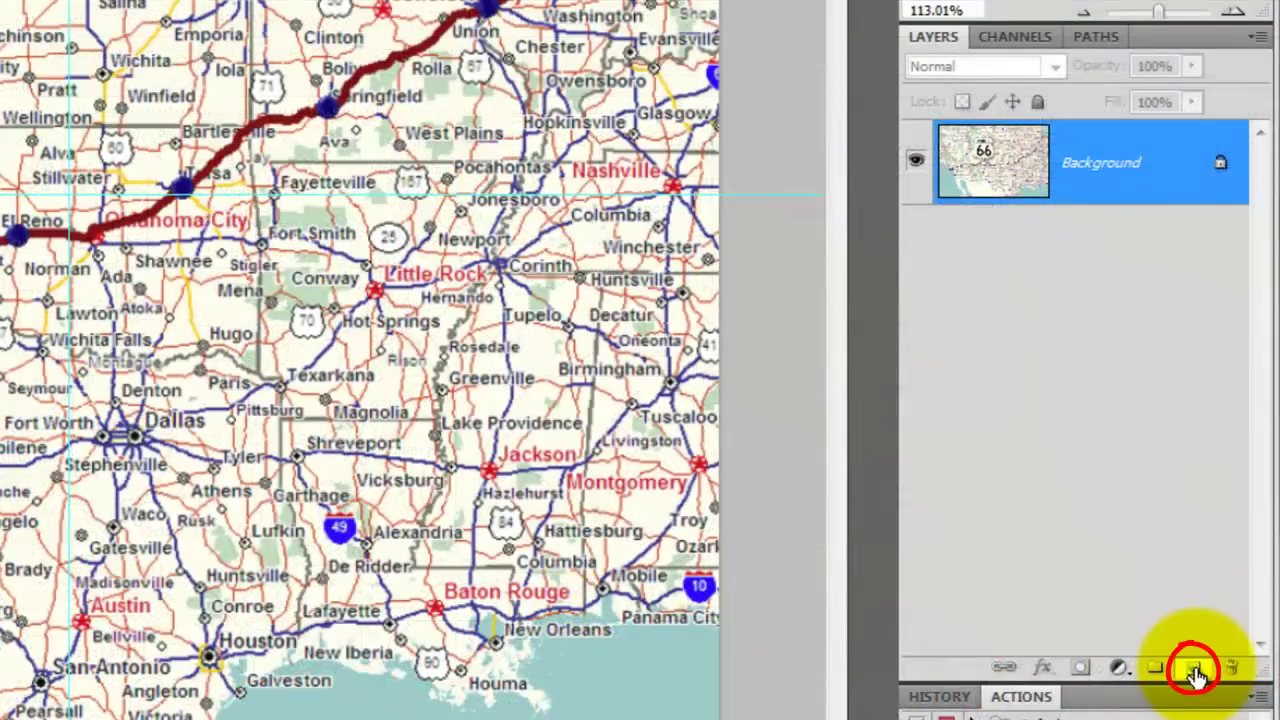
- Add Layer 1, select the guide-bounded top-left panel, and pick the Black, White gradient preset
click(1195, 668)
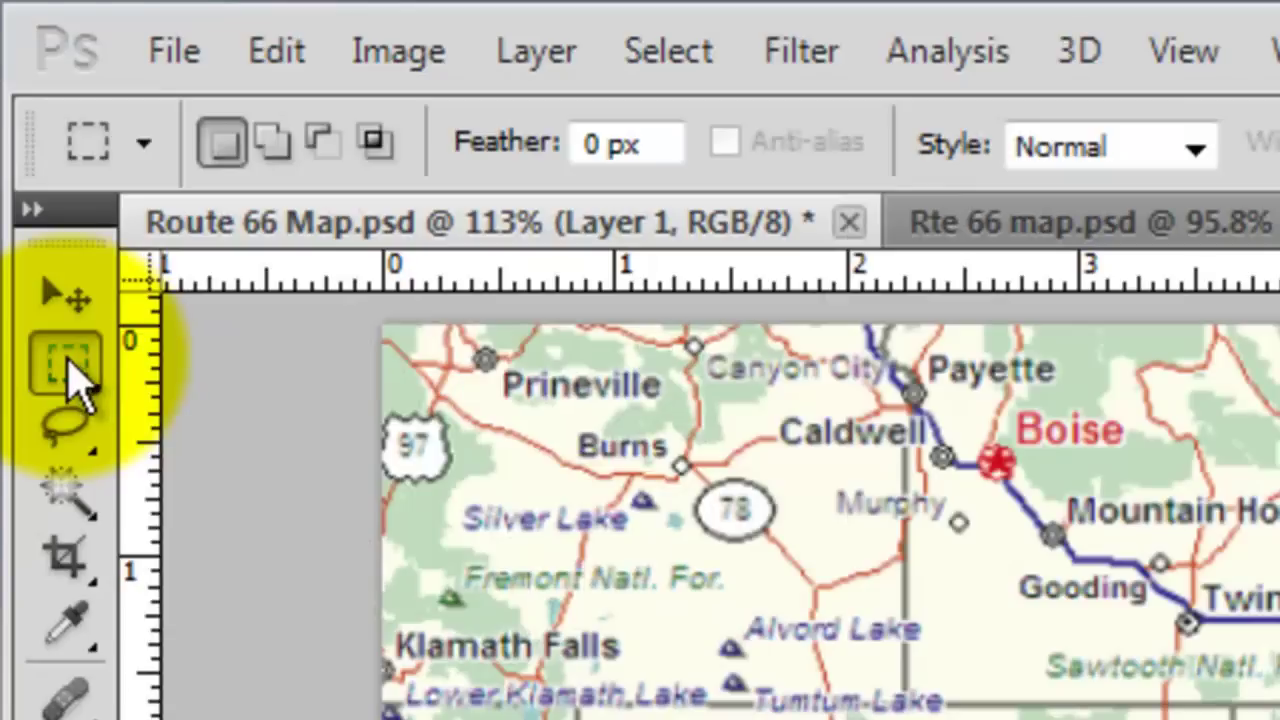
click(67, 362)
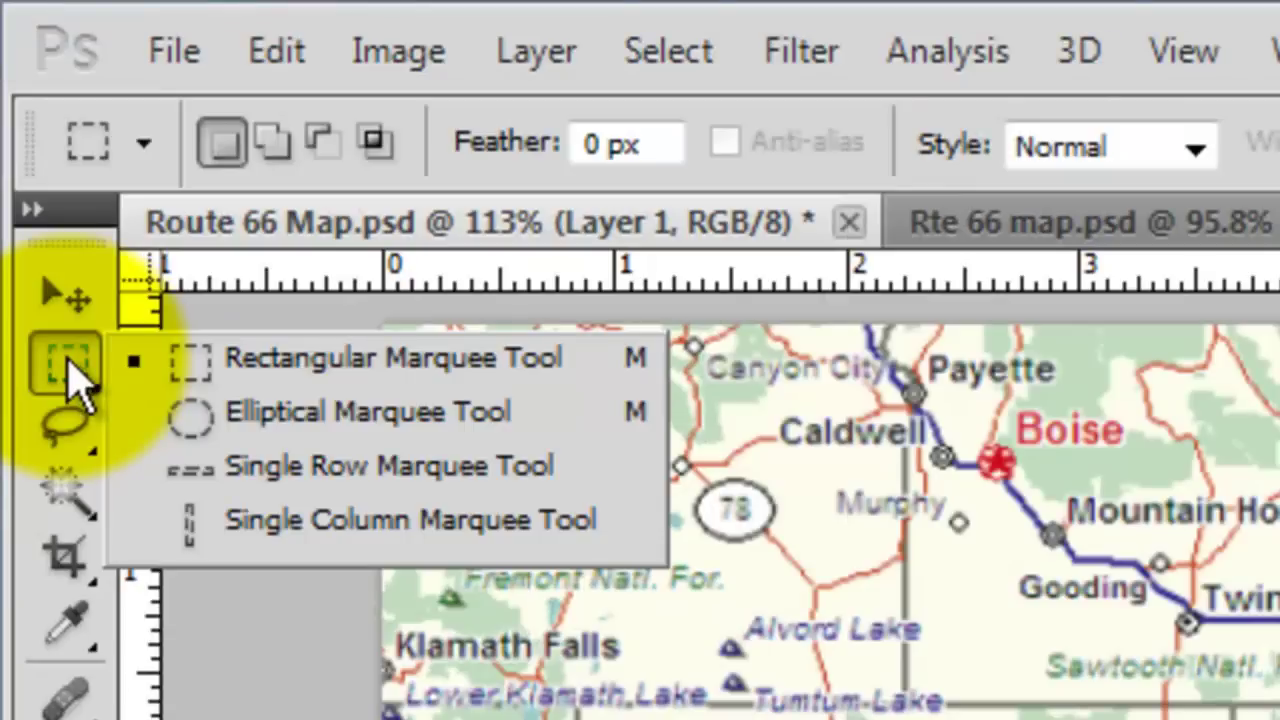
click(214, 362)
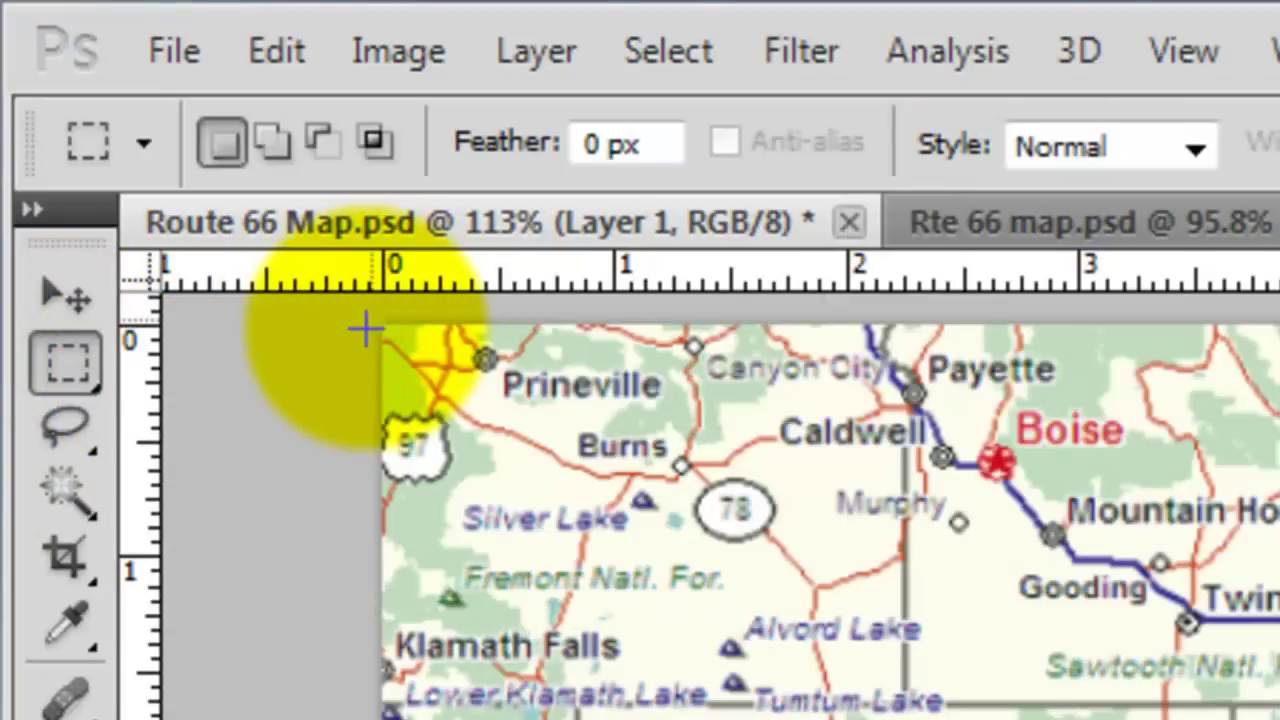
drag(365, 330, 1279, 719)
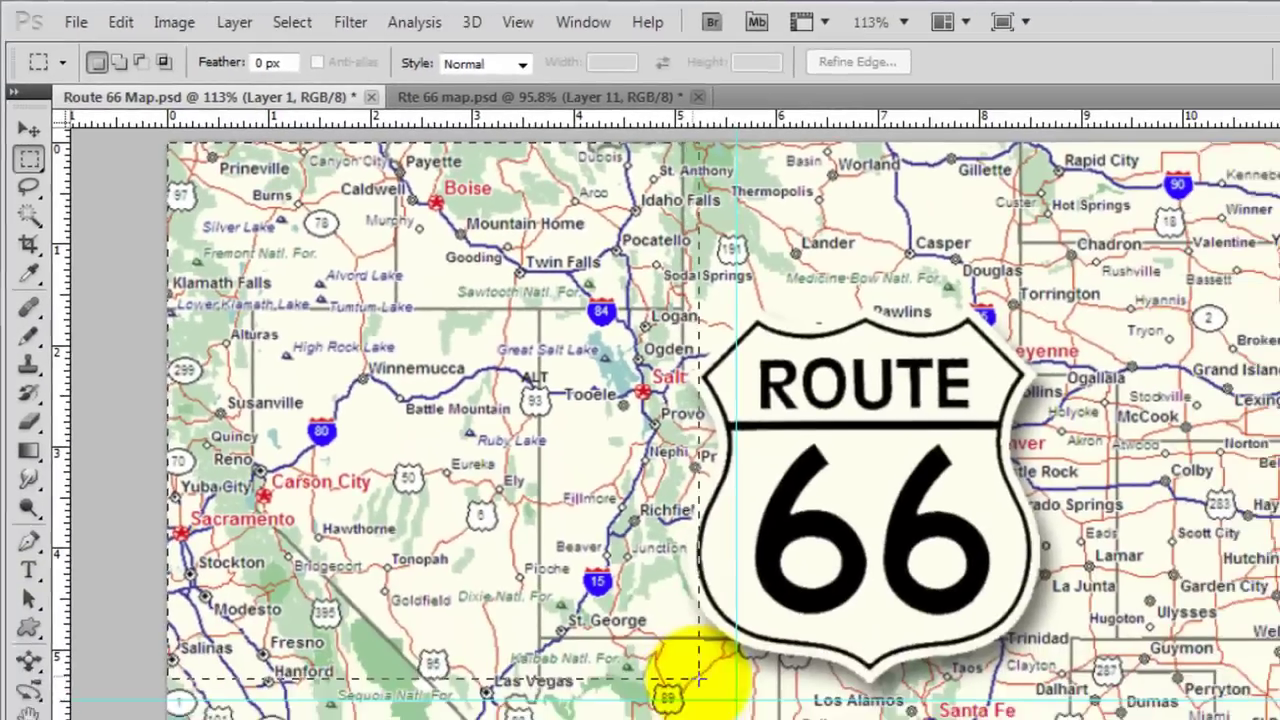
drag(690, 670, 724, 692)
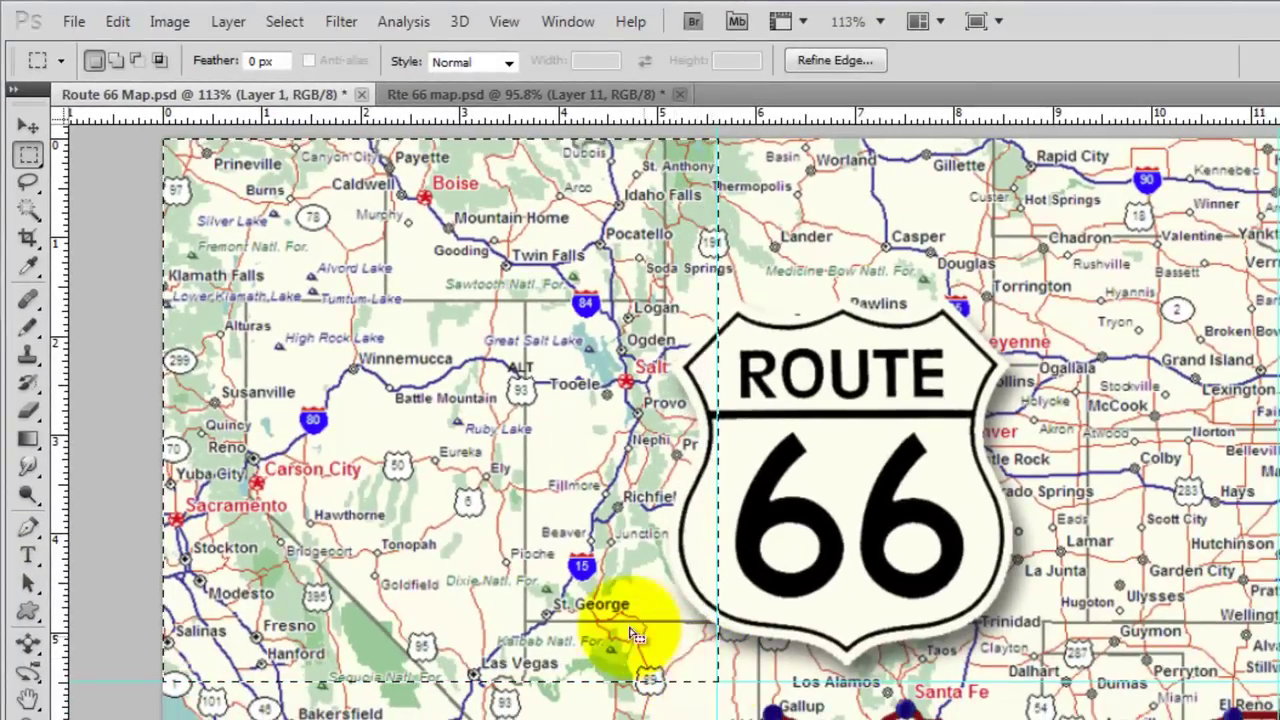
click(28, 439)
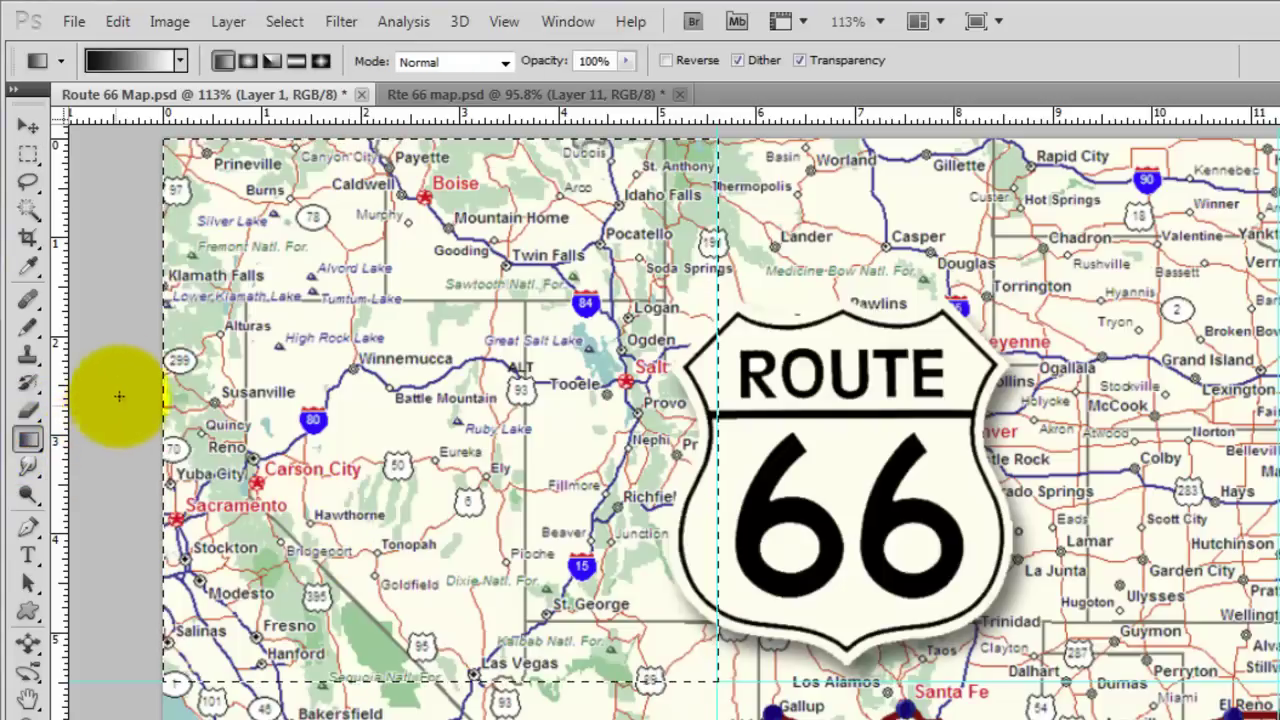
click(125, 58)
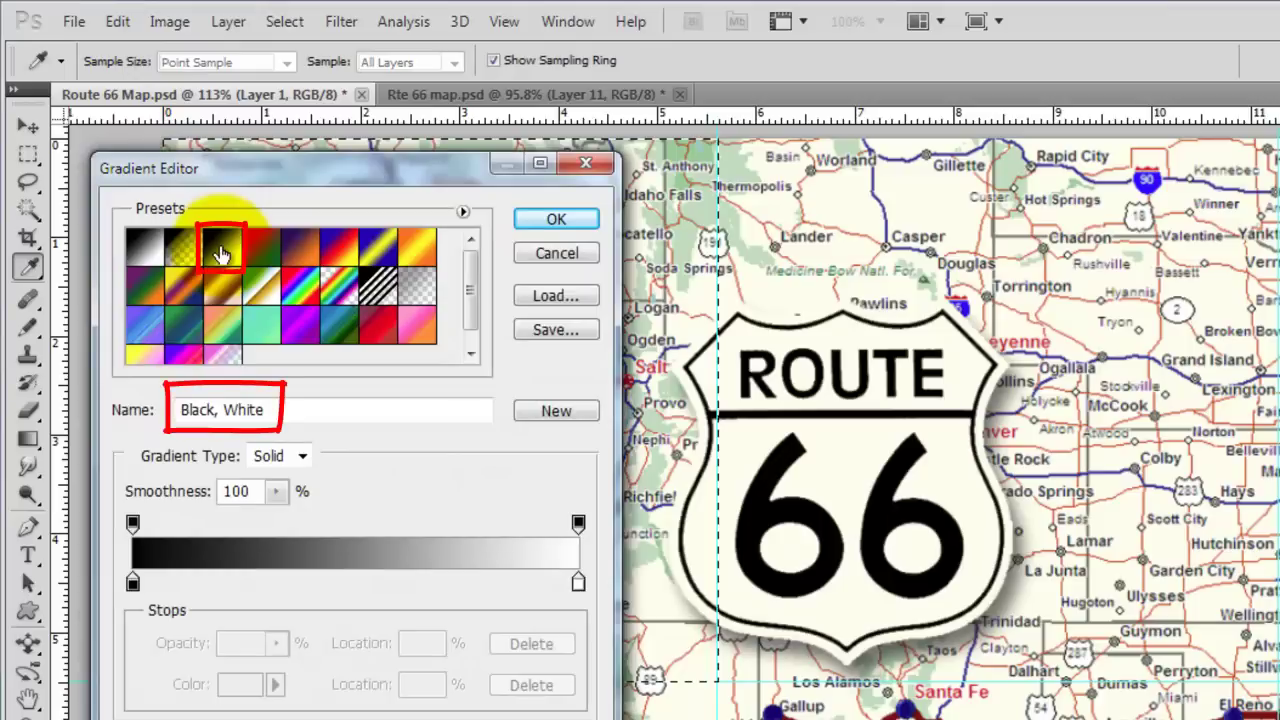
- Fill the top-left and bottom-left panels with diagonal black-to-white gradients
click(552, 220)
drag(710, 142, 175, 677)
key(m)
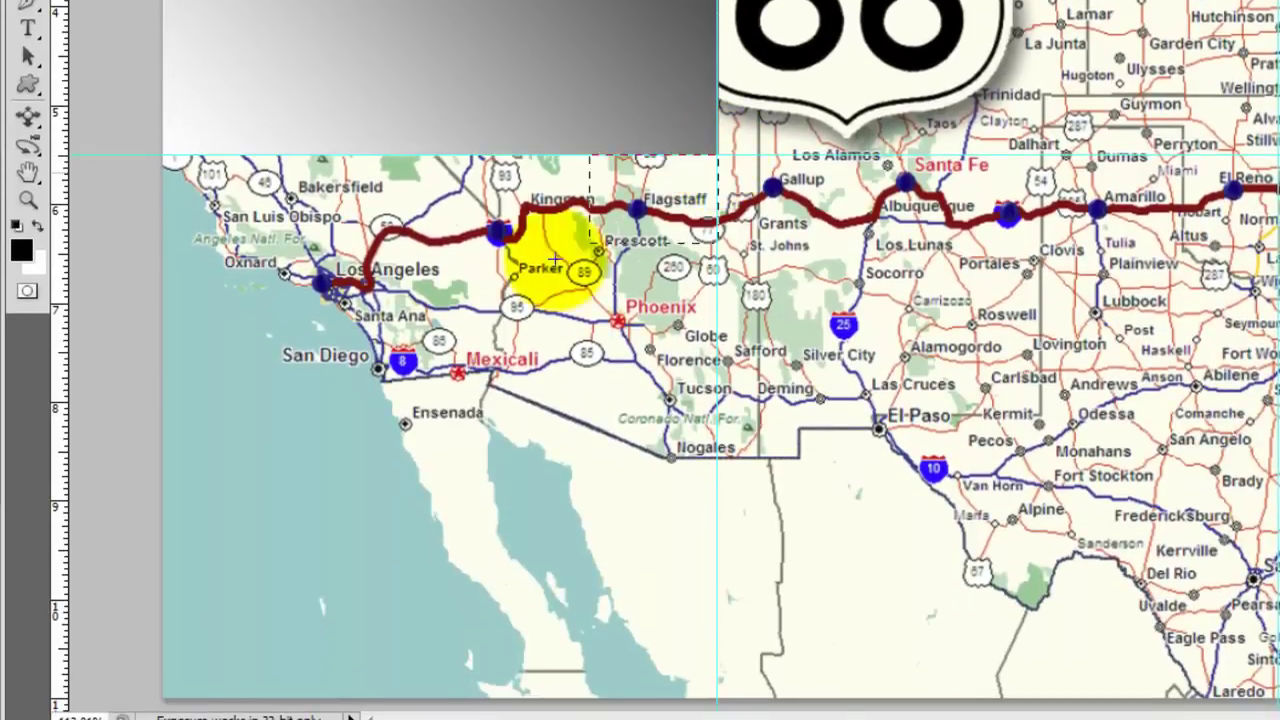
drag(555, 260, 176, 633)
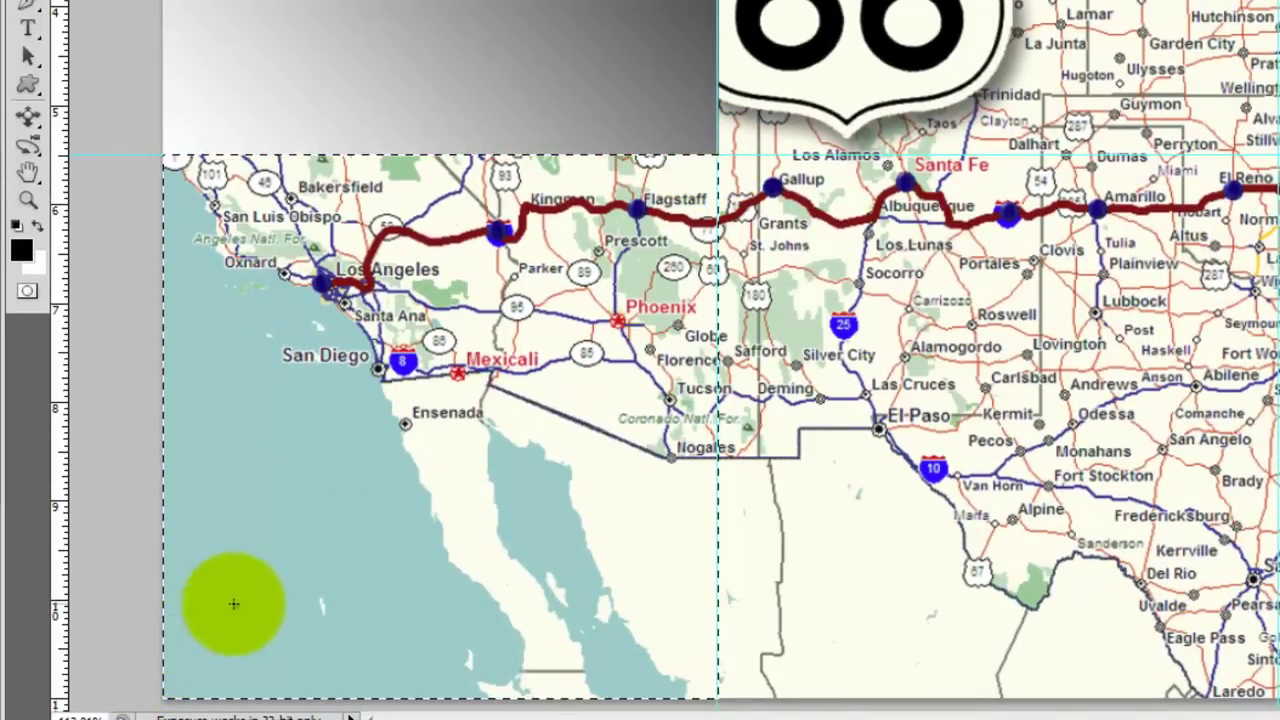
key(g)
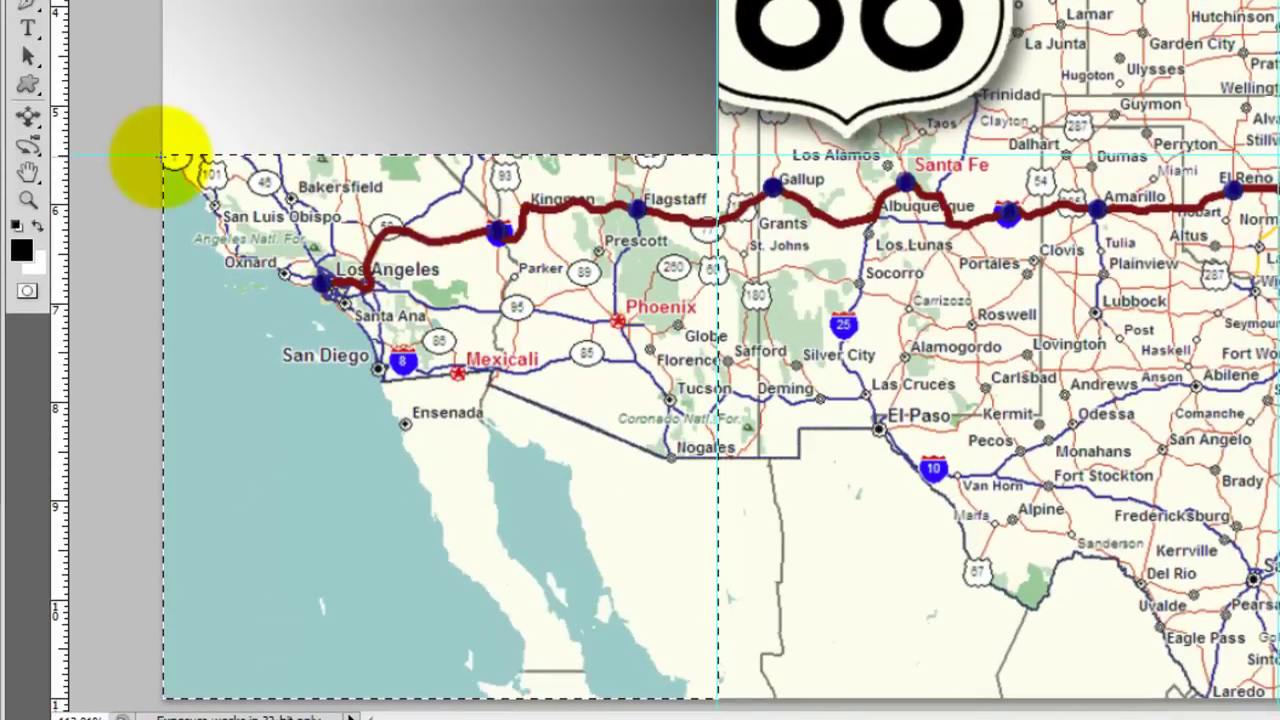
drag(162, 157, 715, 690)
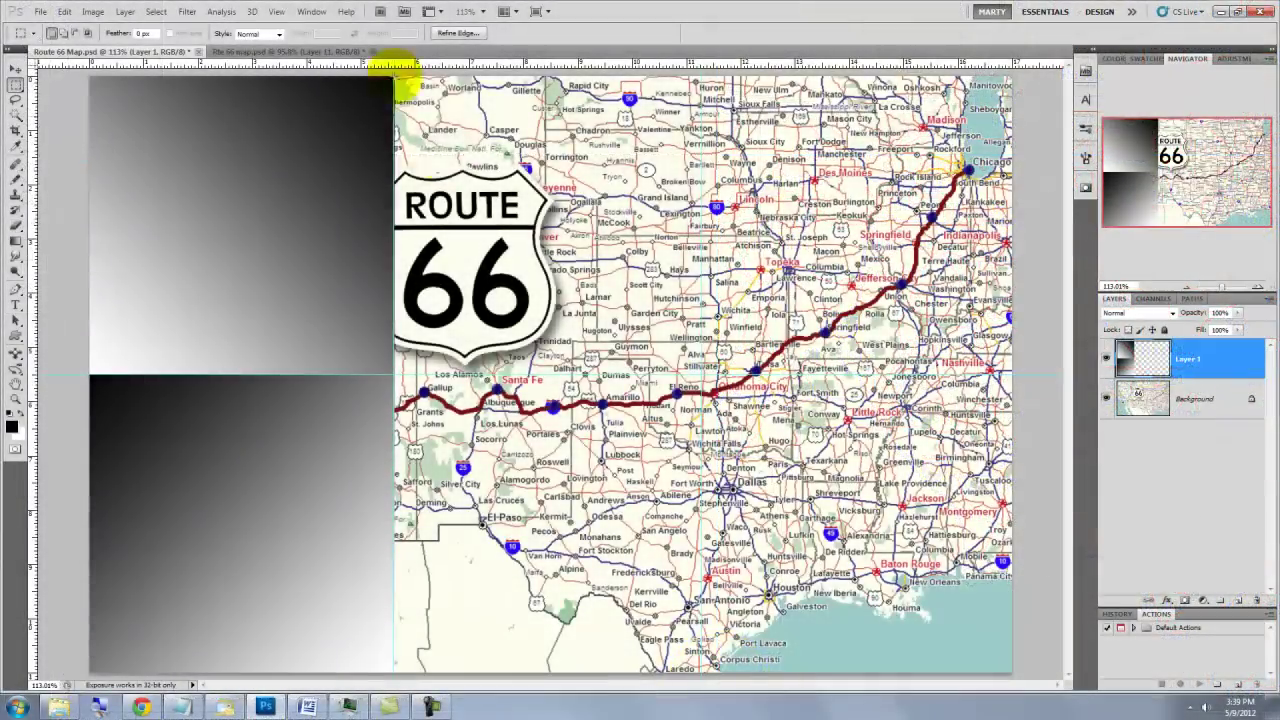
- Select and gradient-fill the bottom-middle, top-right and bottom-right panels in varied directions
key(g)
drag(400, 80, 668, 662)
key(m)
key(g)
drag(400, 378, 714, 671)
key(m)
drag(704, 78, 1012, 376)
key(g)
drag(986, 314, 710, 92)
key(m)
drag(1012, 376, 990, 397)
key(g)
- Deselect and hide the guides
key(ctrl+d)
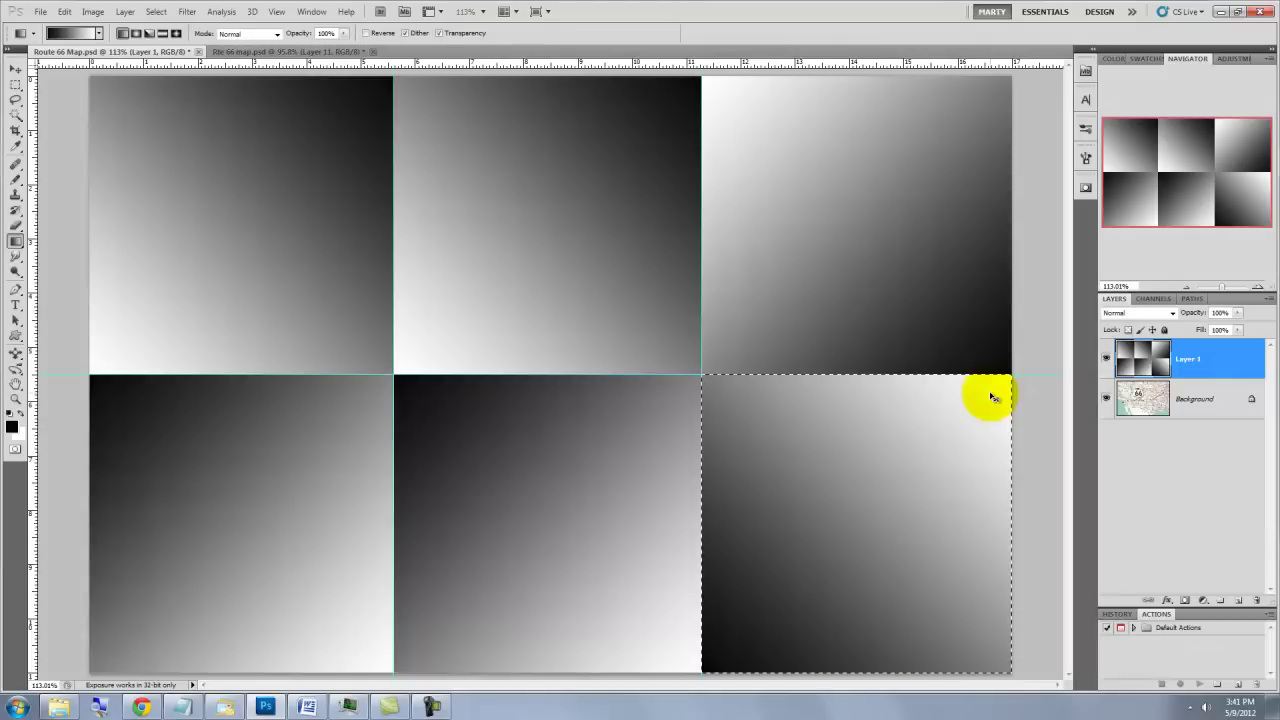
key(ctrl+h)
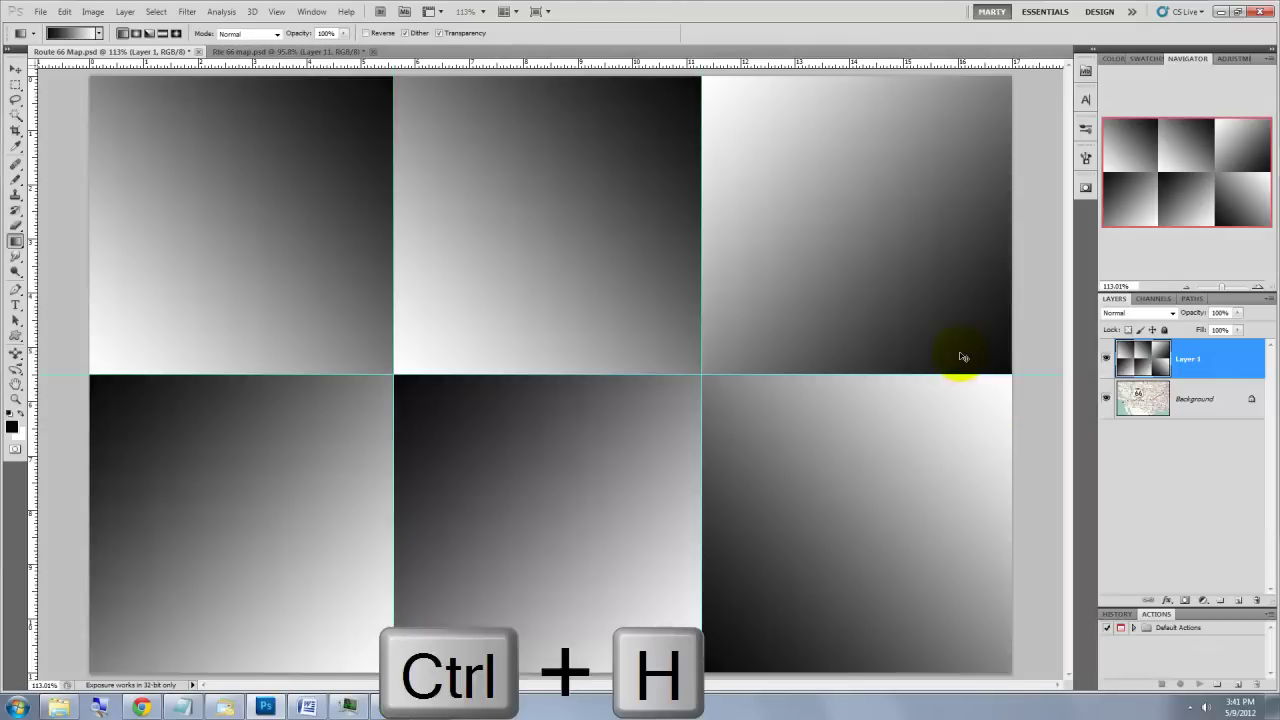
key(ctrl+h)
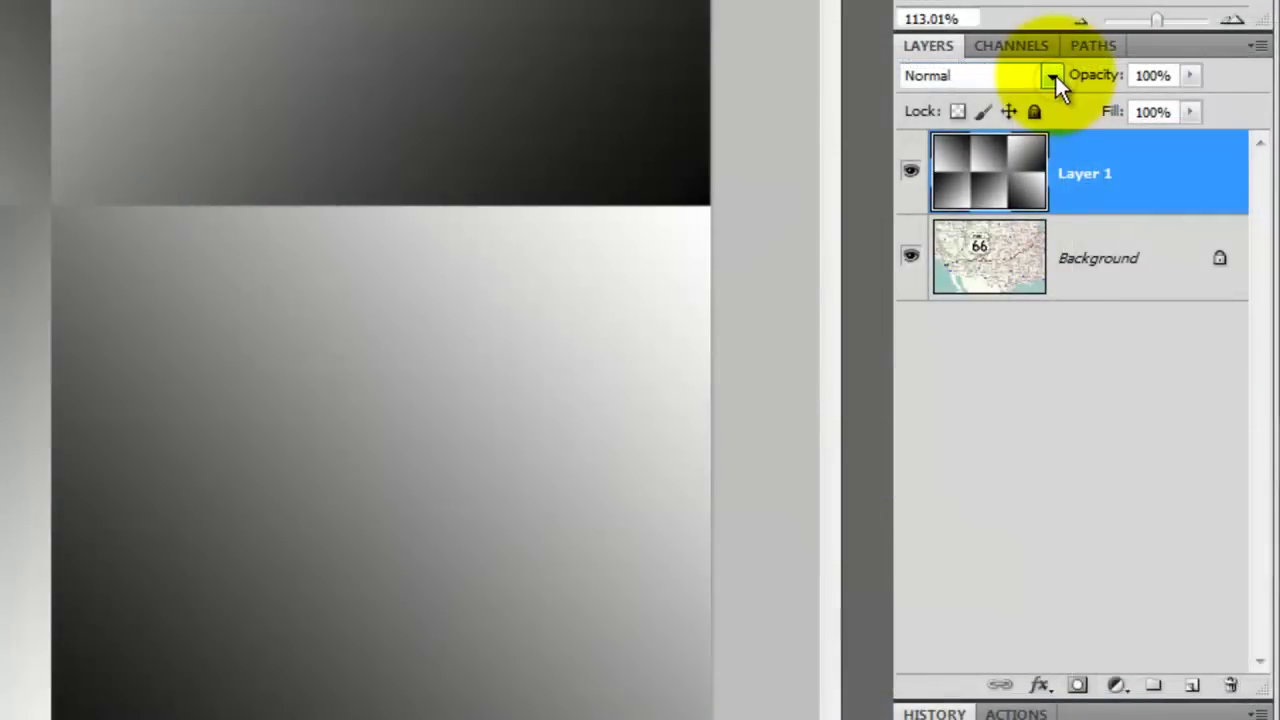
- Set Layer 1 to Linear Burn blending at 35% opacity
click(1053, 76)
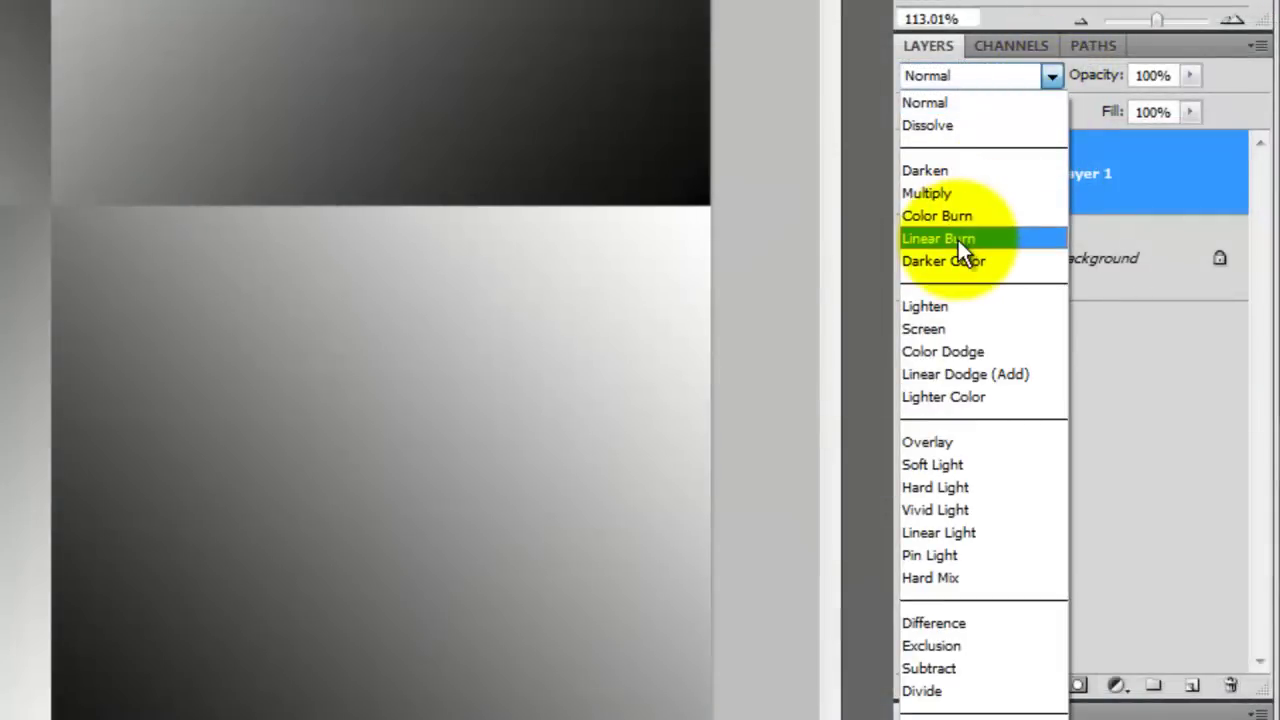
click(956, 241)
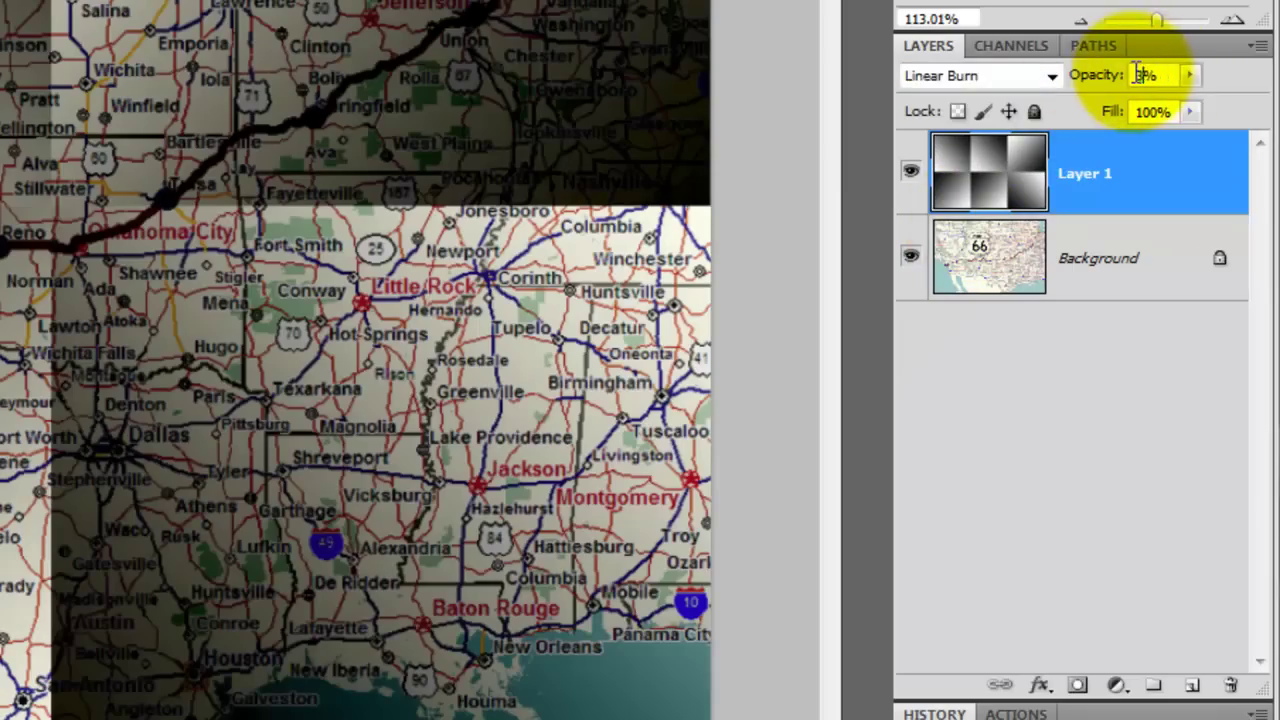
double_click(1150, 75)
text(8)
text(5)
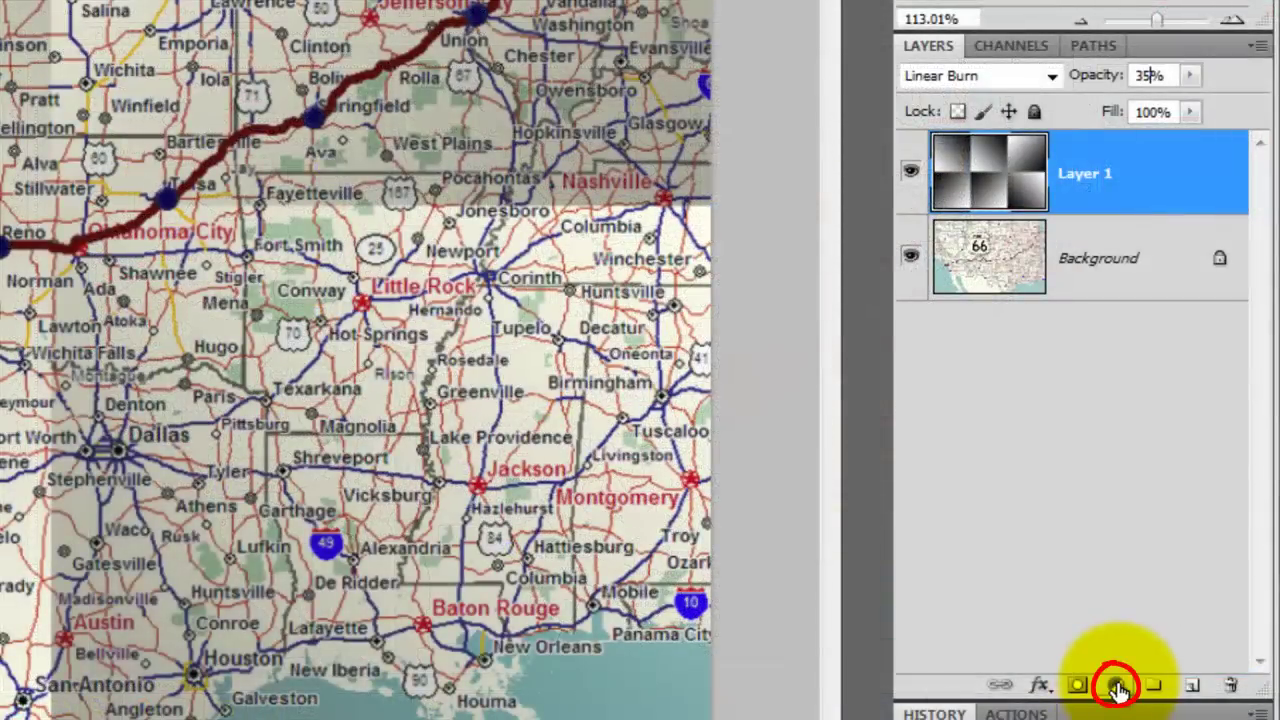
- Add a Levels adjustment layer with the white input set to 170
click(1117, 686)
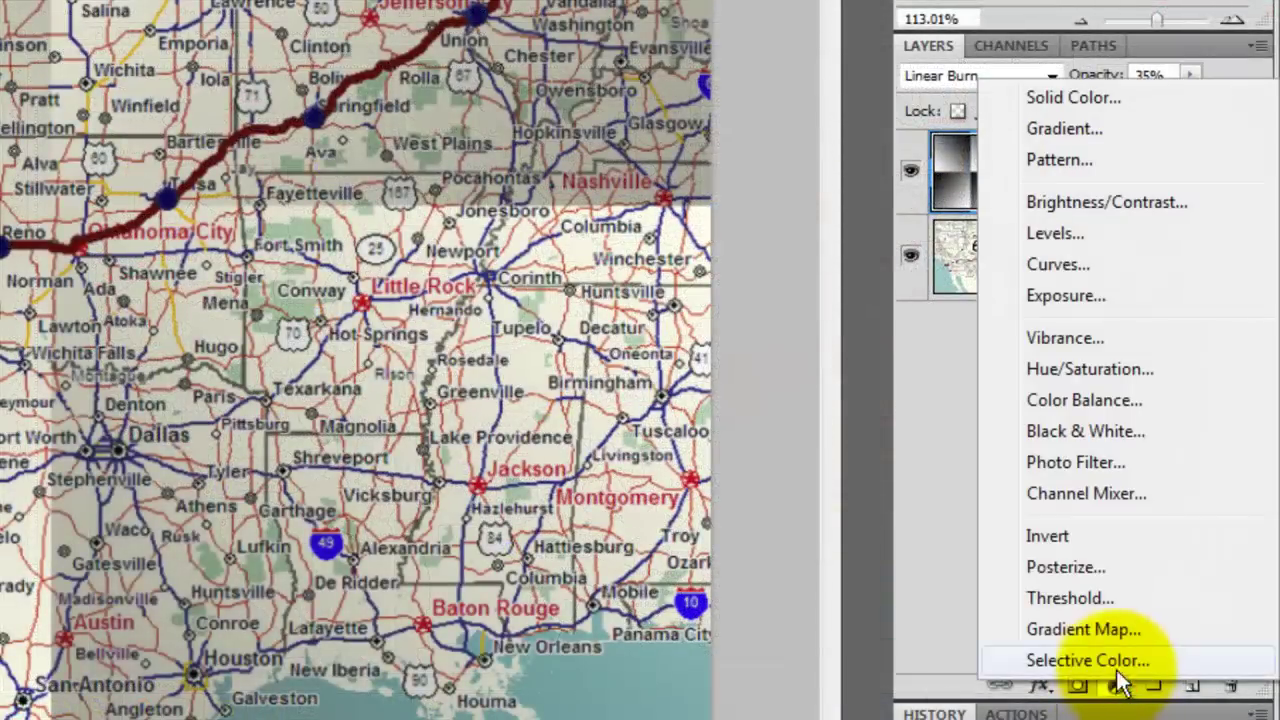
click(1060, 231)
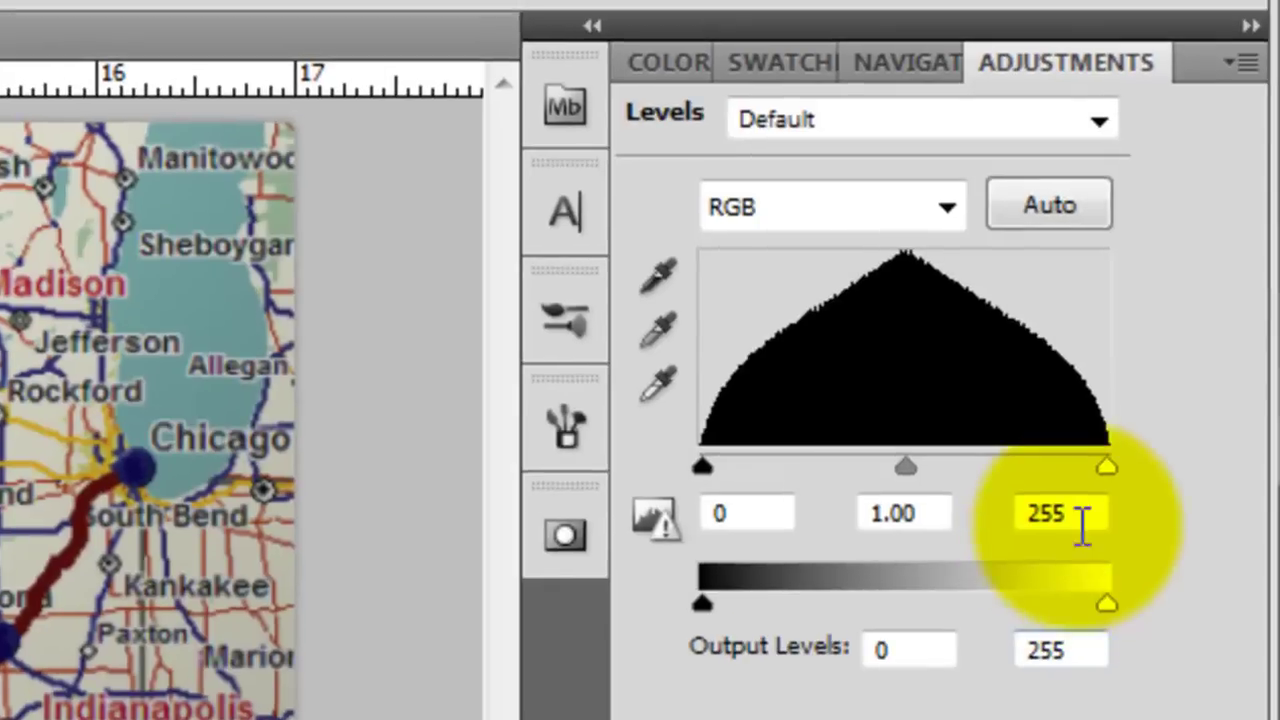
double_click(1083, 517)
text(170)
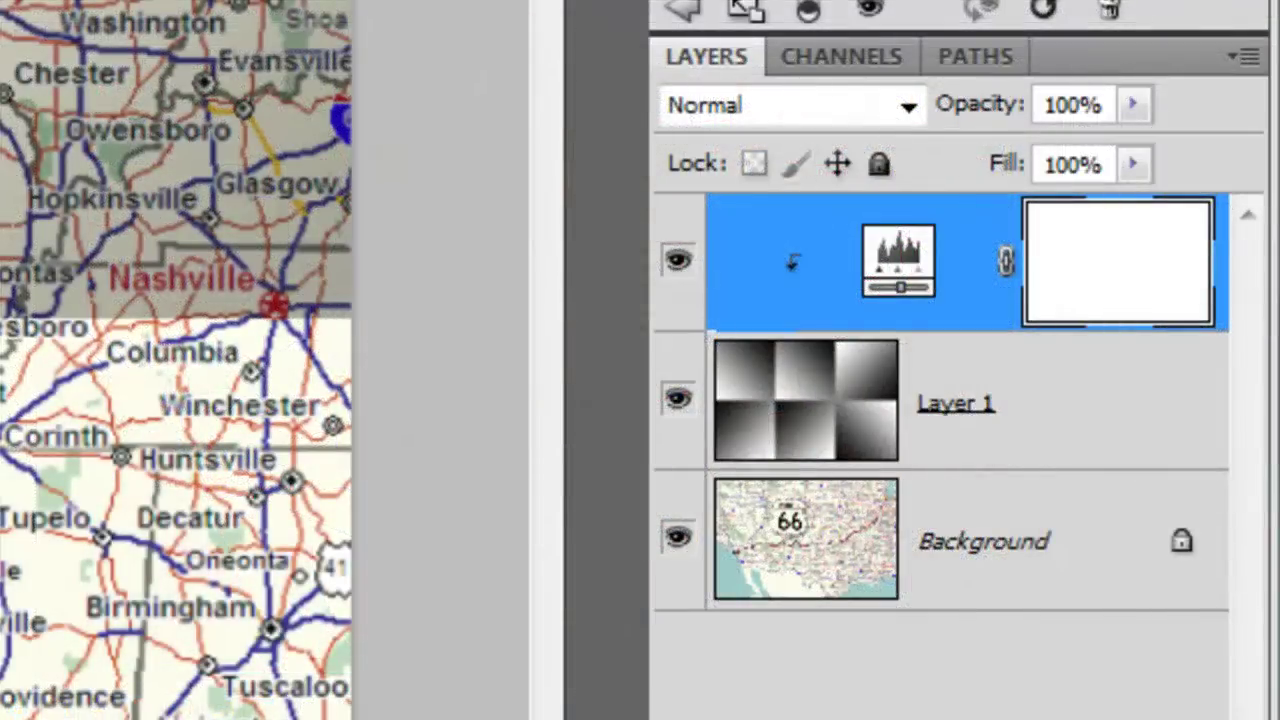
- Merge visible layers into Layer 2 and copy the upper-left section to a layer named UL
key(ctrl+shift+alt+e)
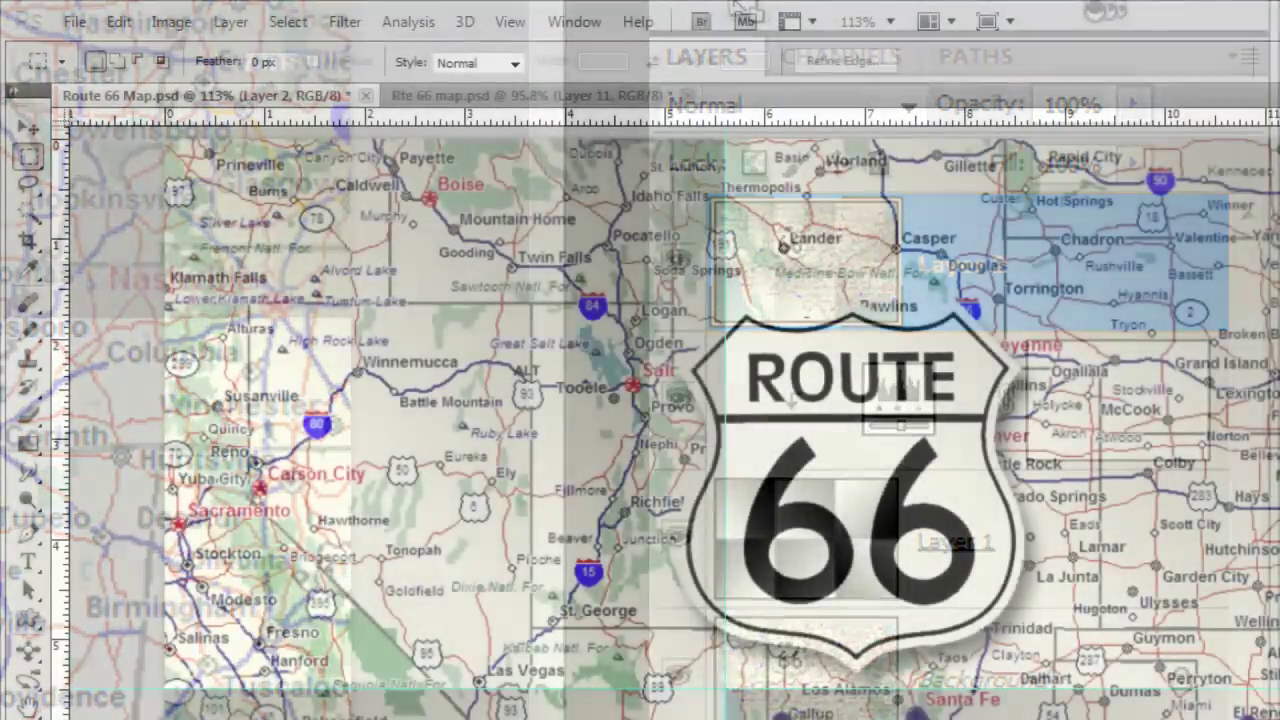
drag(166, 142, 726, 688)
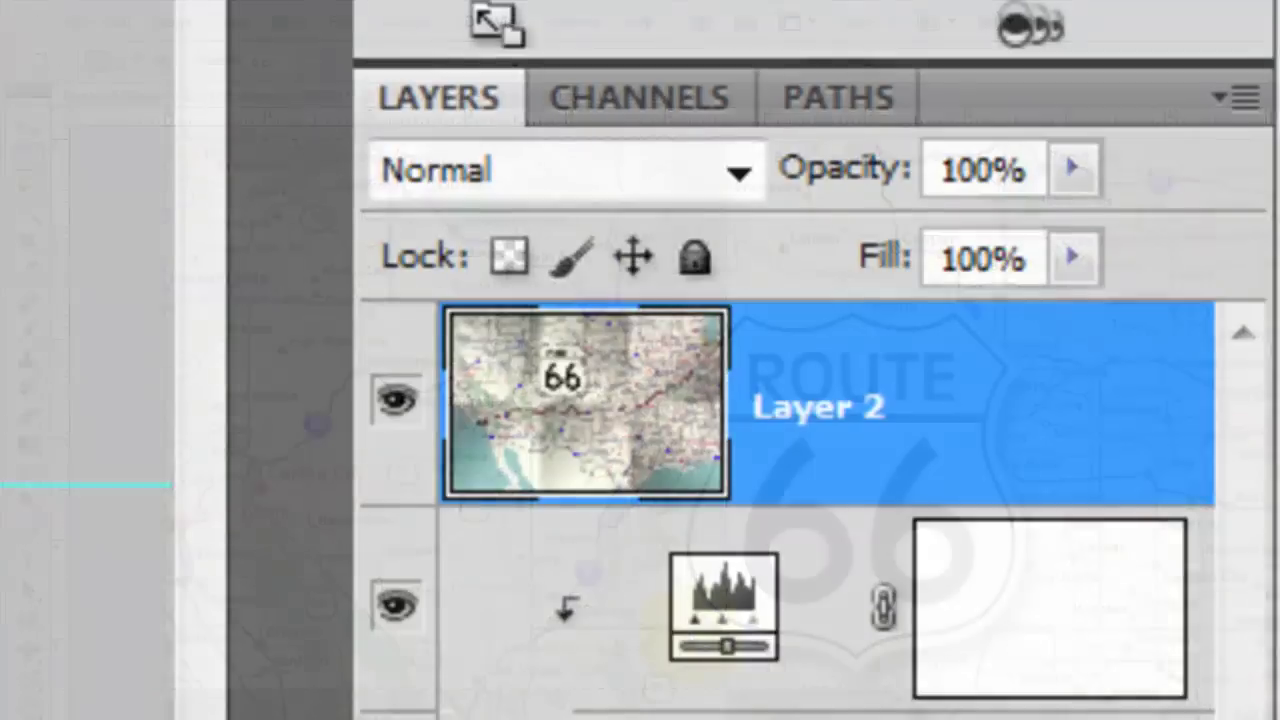
key(ctrl+j)
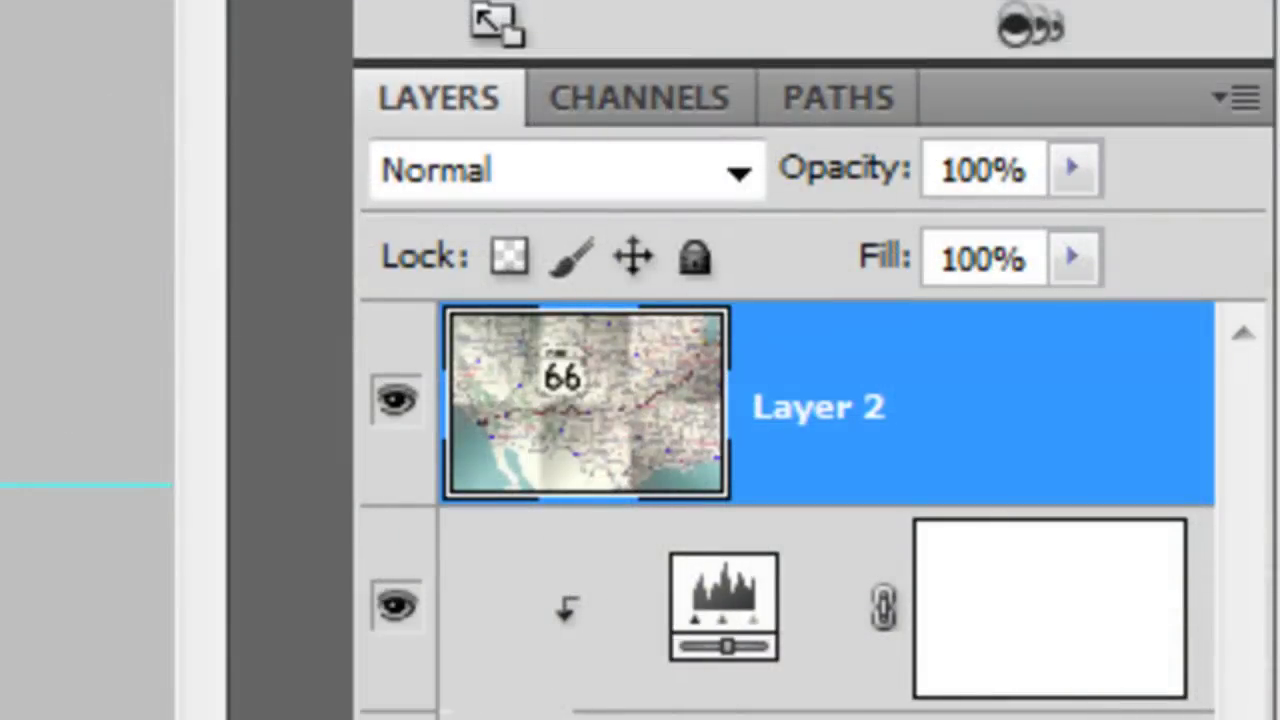
double_click(808, 400)
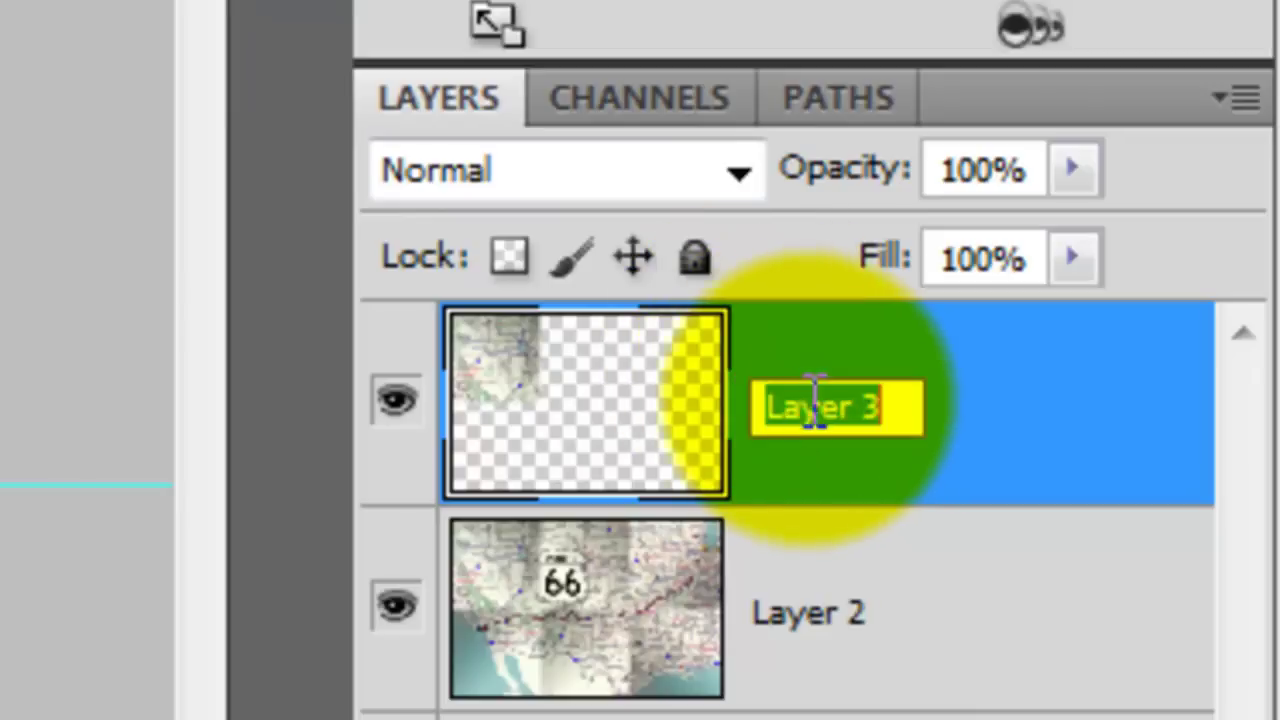
text(UL)
key(Return)
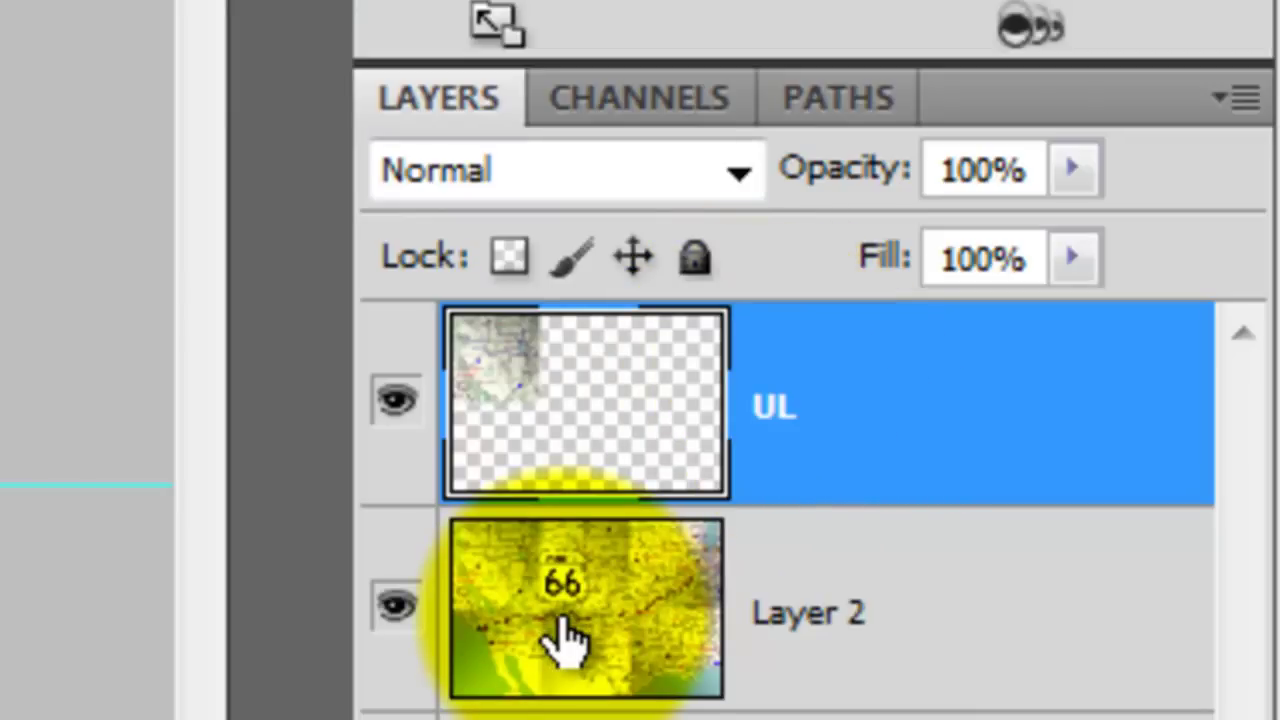
- Copy the upper-middle section of Layer 2 to a new layer named UM
click(568, 633)
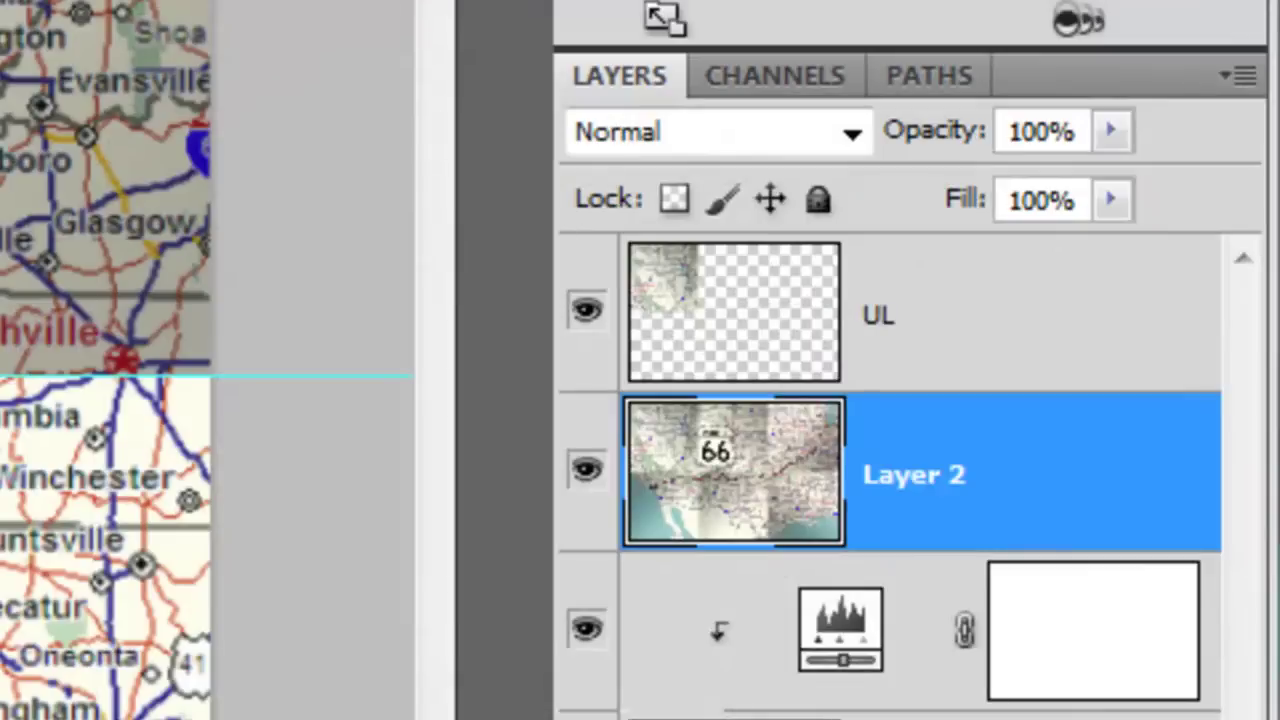
key(ctrl+j)
double_click(903, 474)
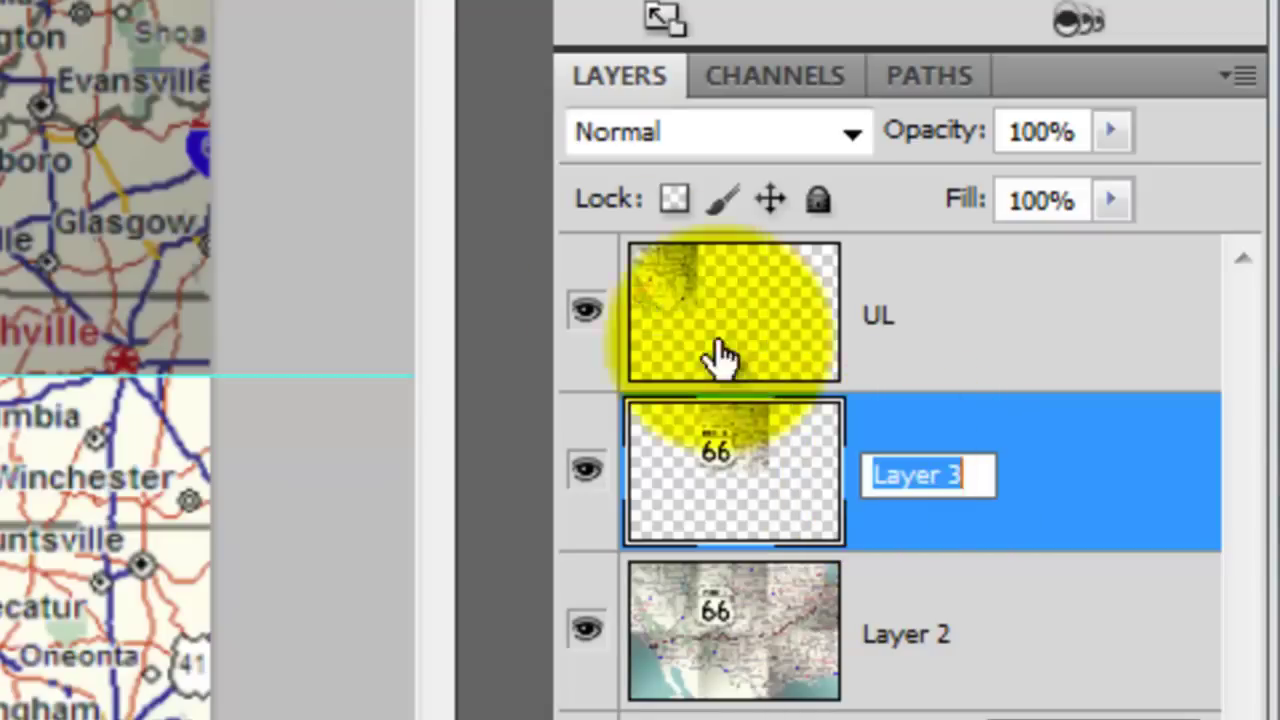
text(UM)
key(Return)
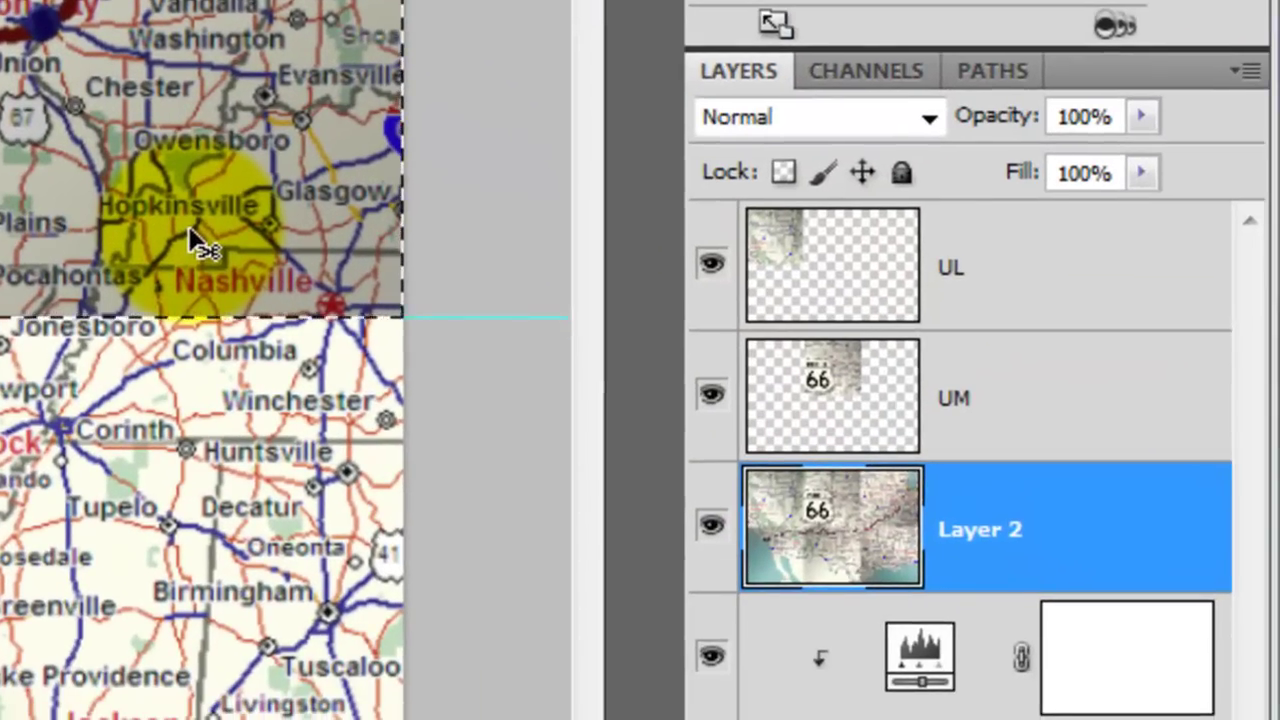
- Copy the upper-right section to a new layer named UR
key(ctrl+j)
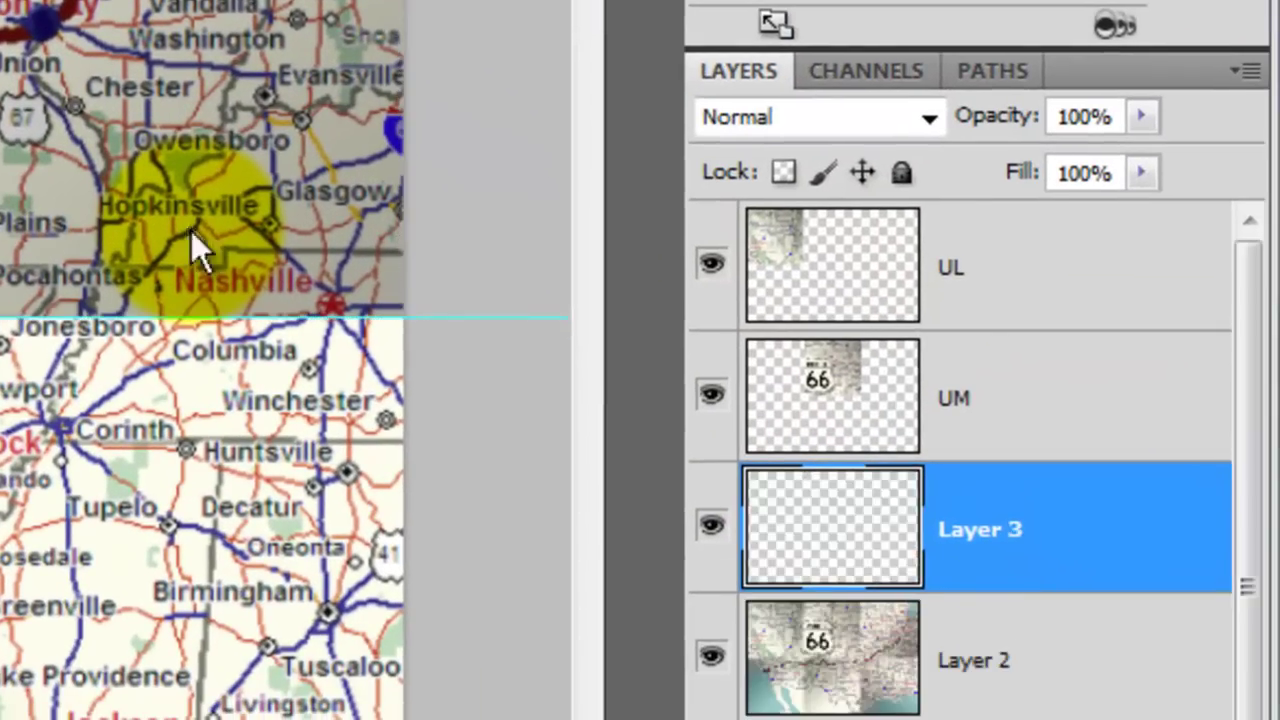
click(958, 520)
double_click(958, 520)
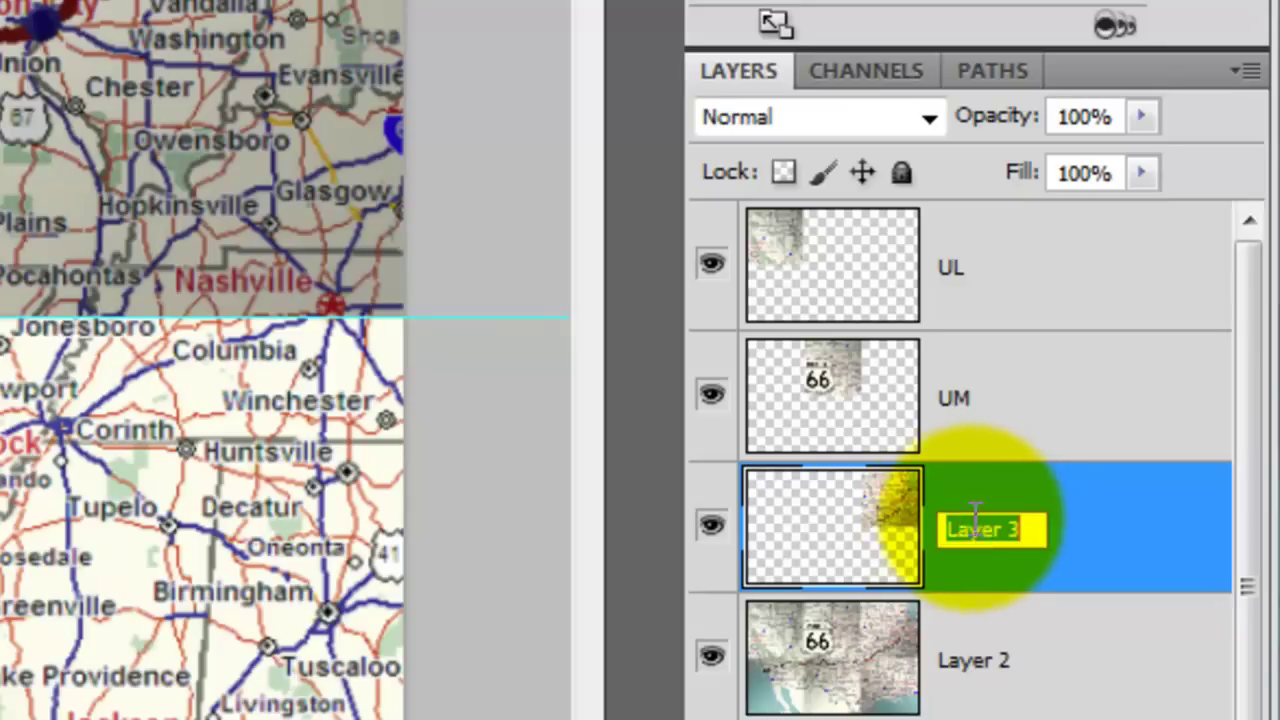
text(UR)
key(Return)
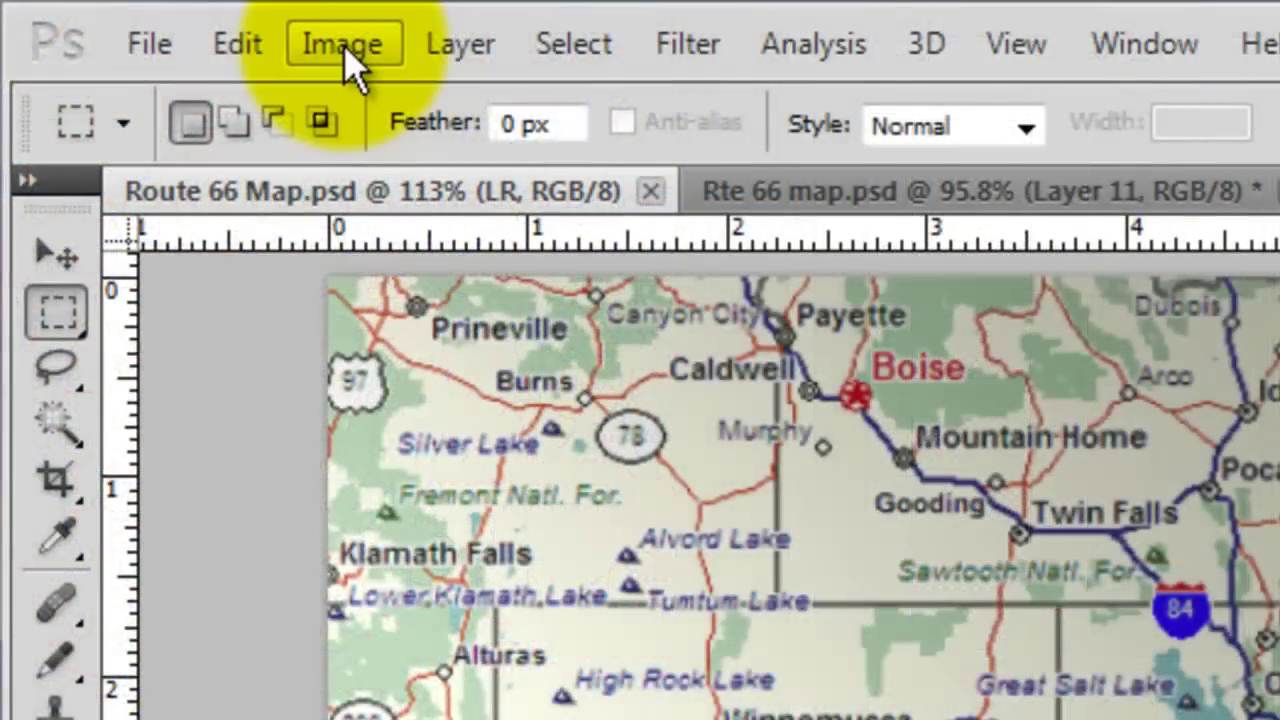
- Enlarge the canvas to 120 percent width and height with a Black extension color
click(347, 52)
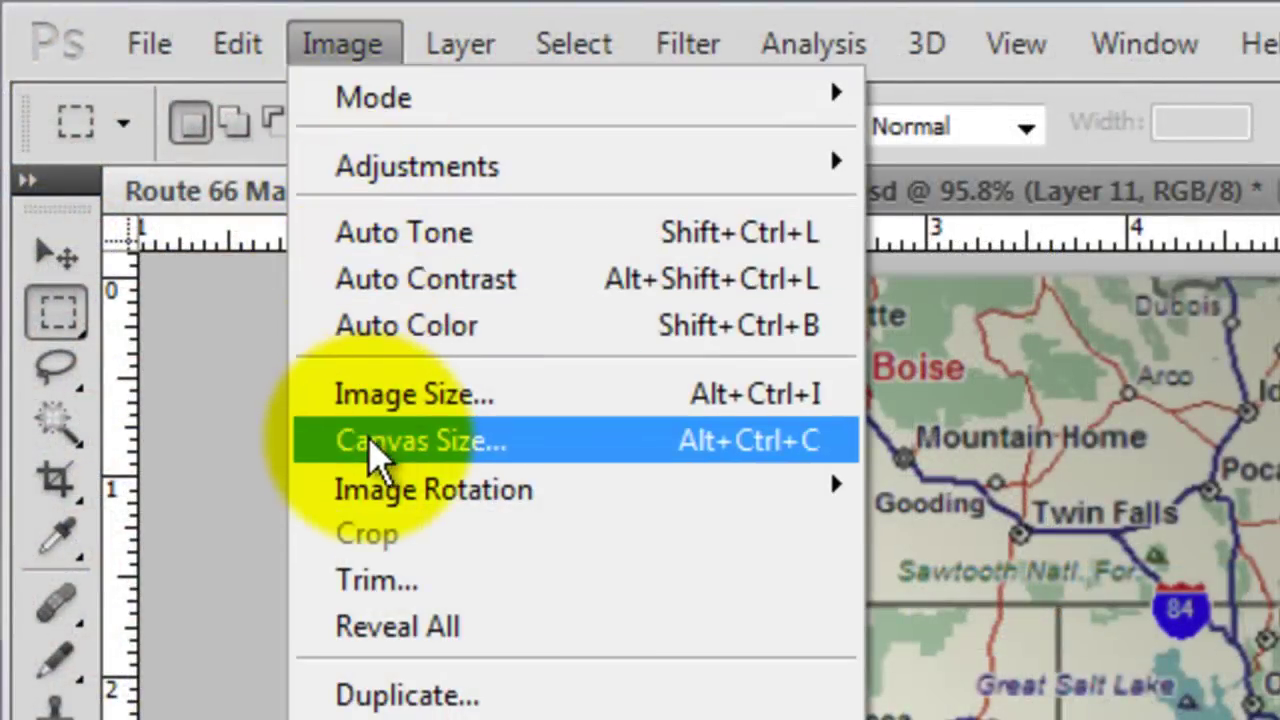
click(380, 458)
click(803, 297)
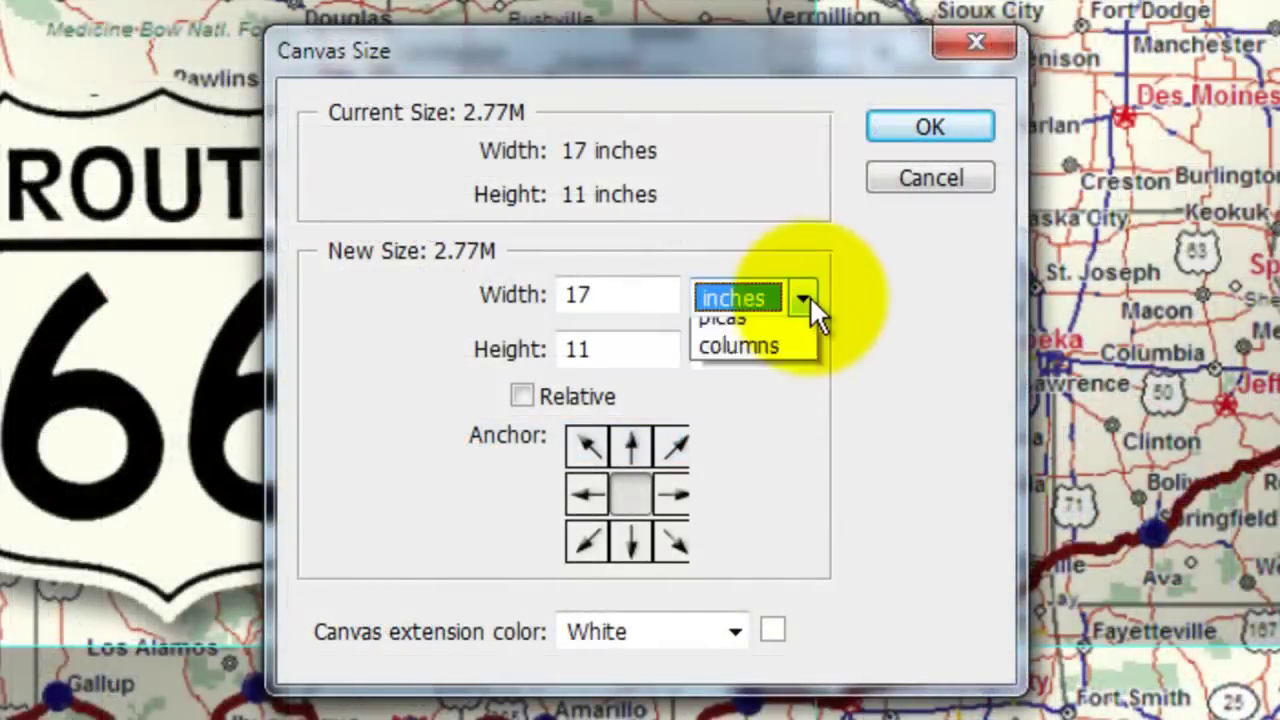
click(790, 337)
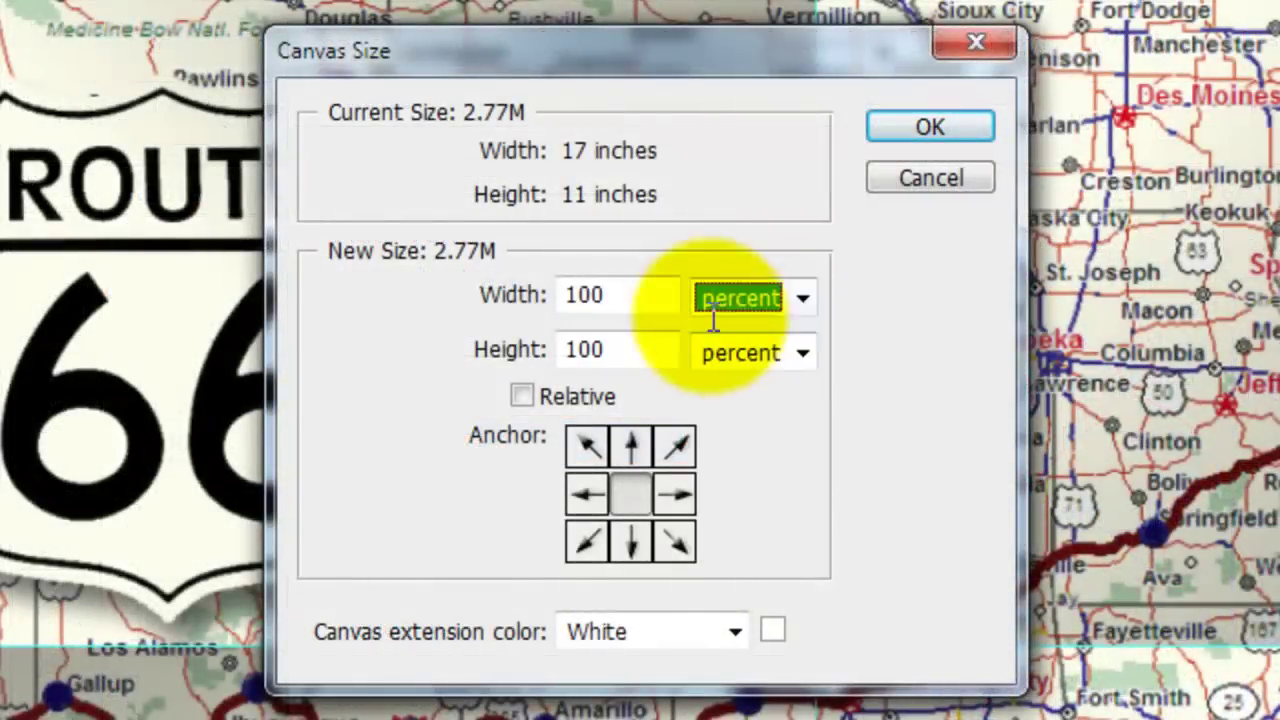
double_click(610, 293)
text(120)
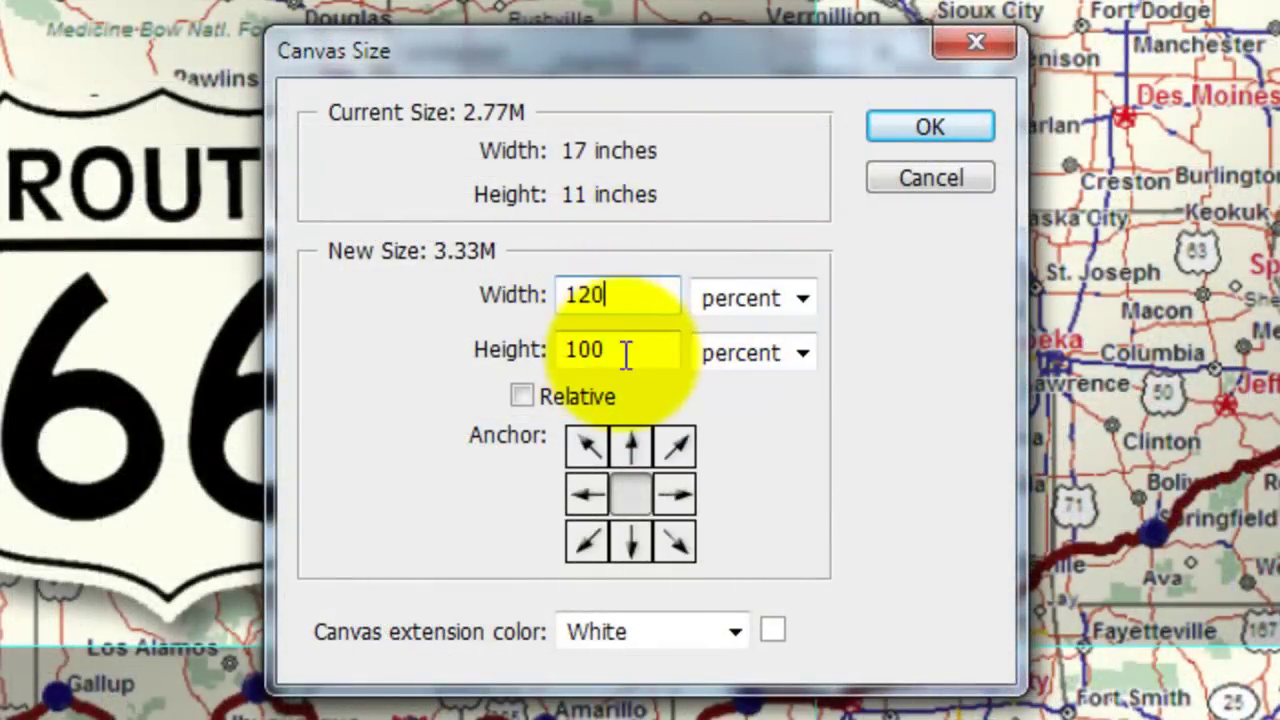
double_click(620, 349)
text(120)
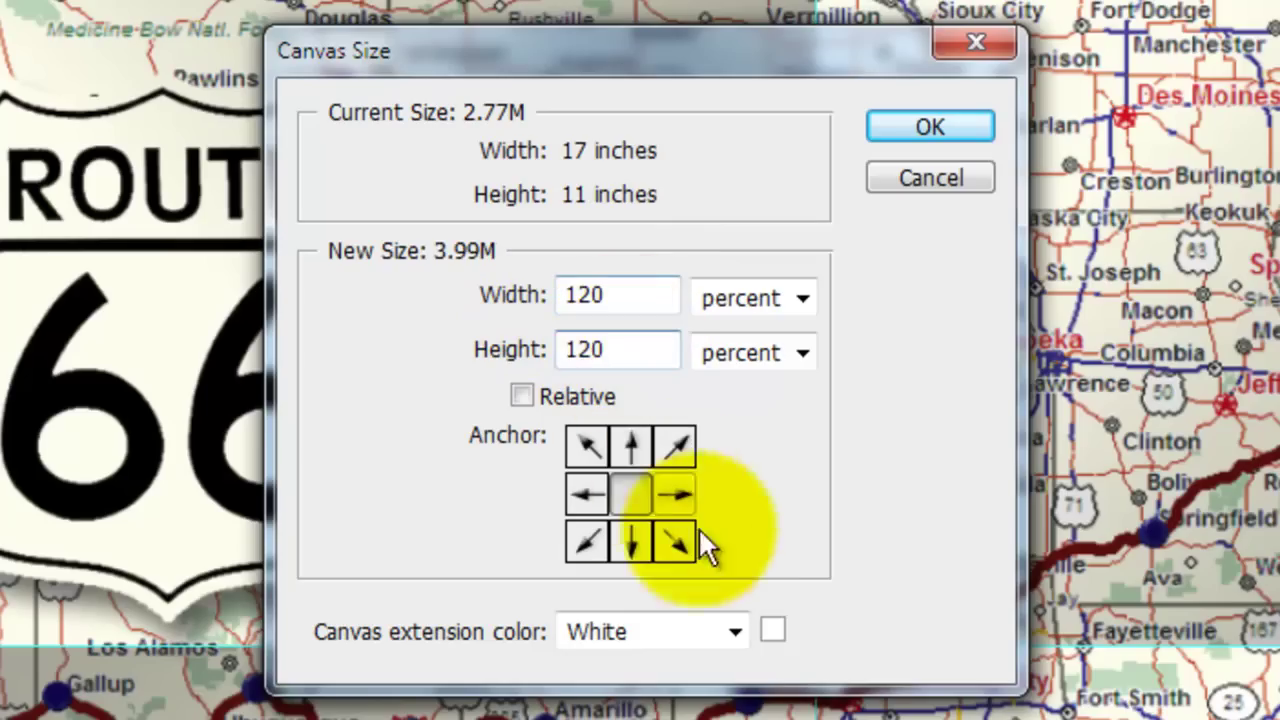
click(735, 631)
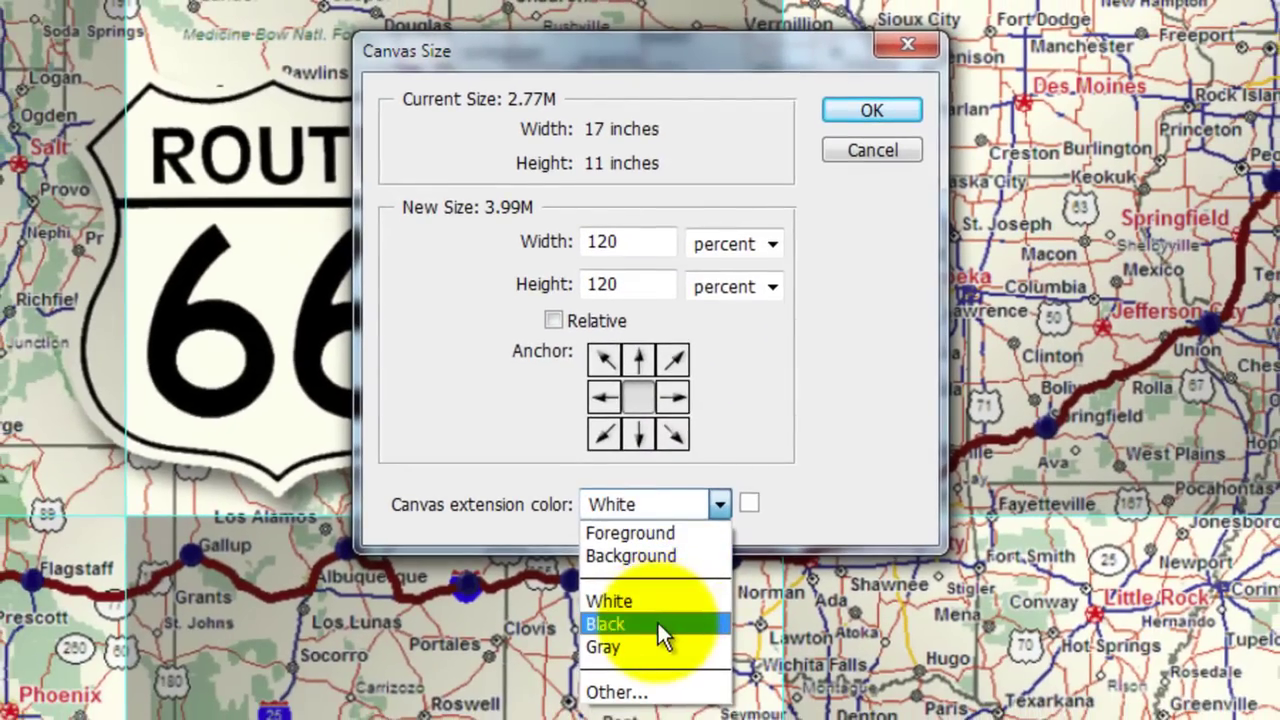
click(657, 624)
click(871, 109)
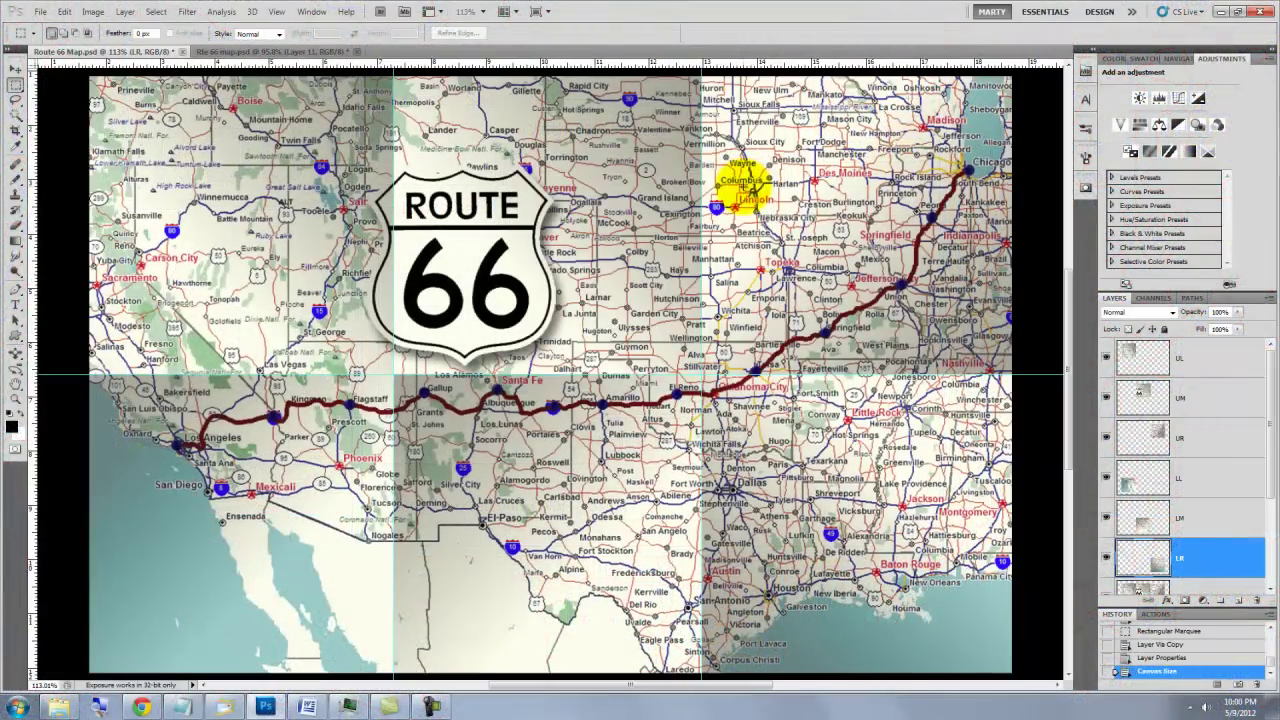
- Group layers UL through LR and name the group MAP SECTIONS
key(ctrl+0)
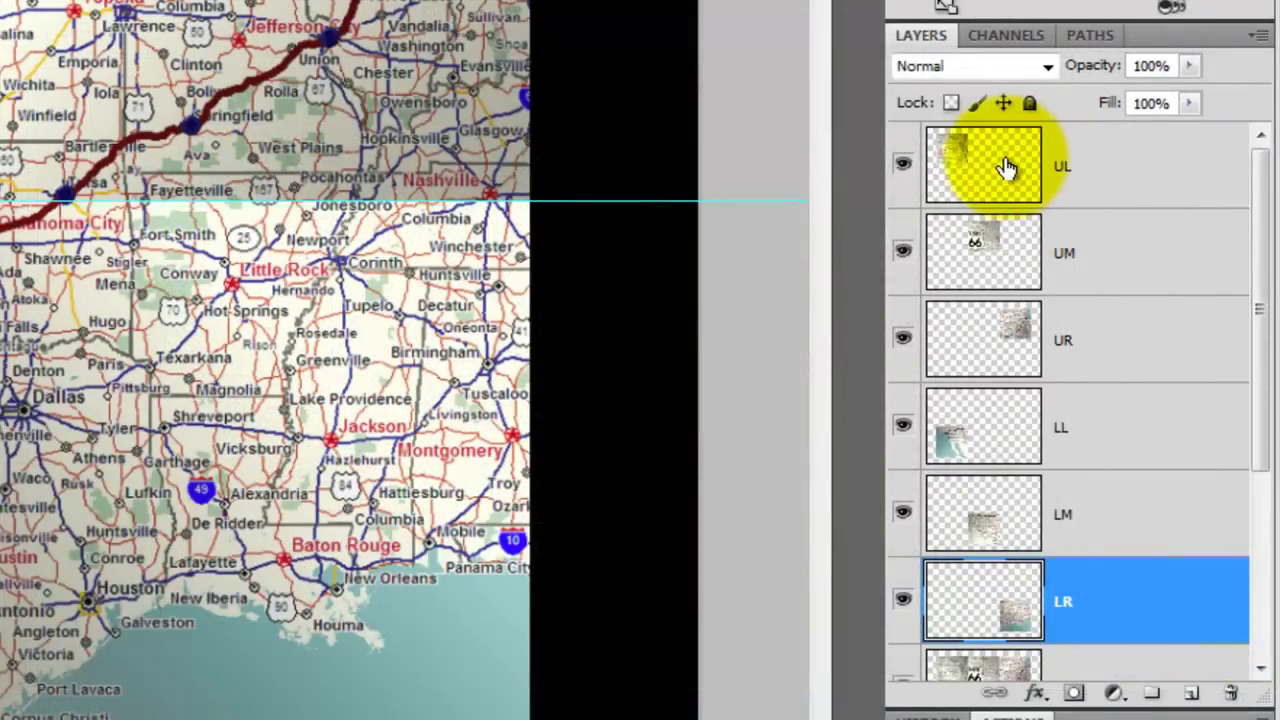
shift+click(1005, 172)
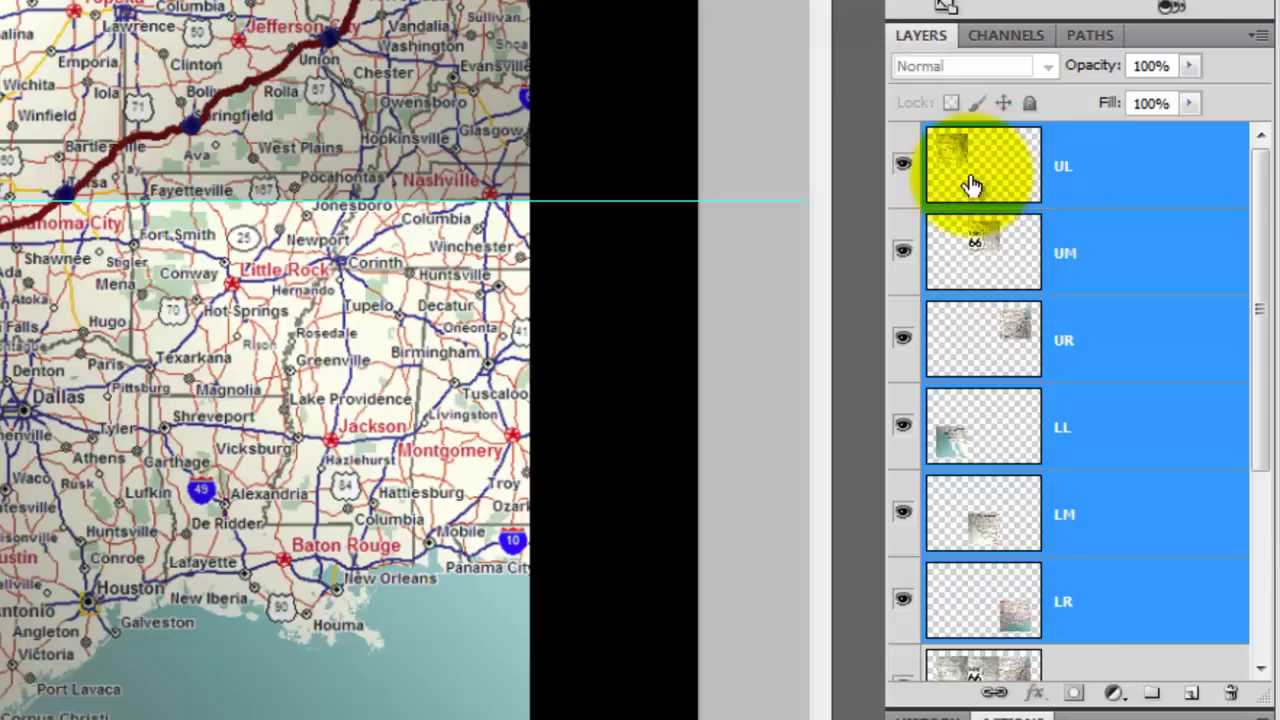
key(ctrl+g)
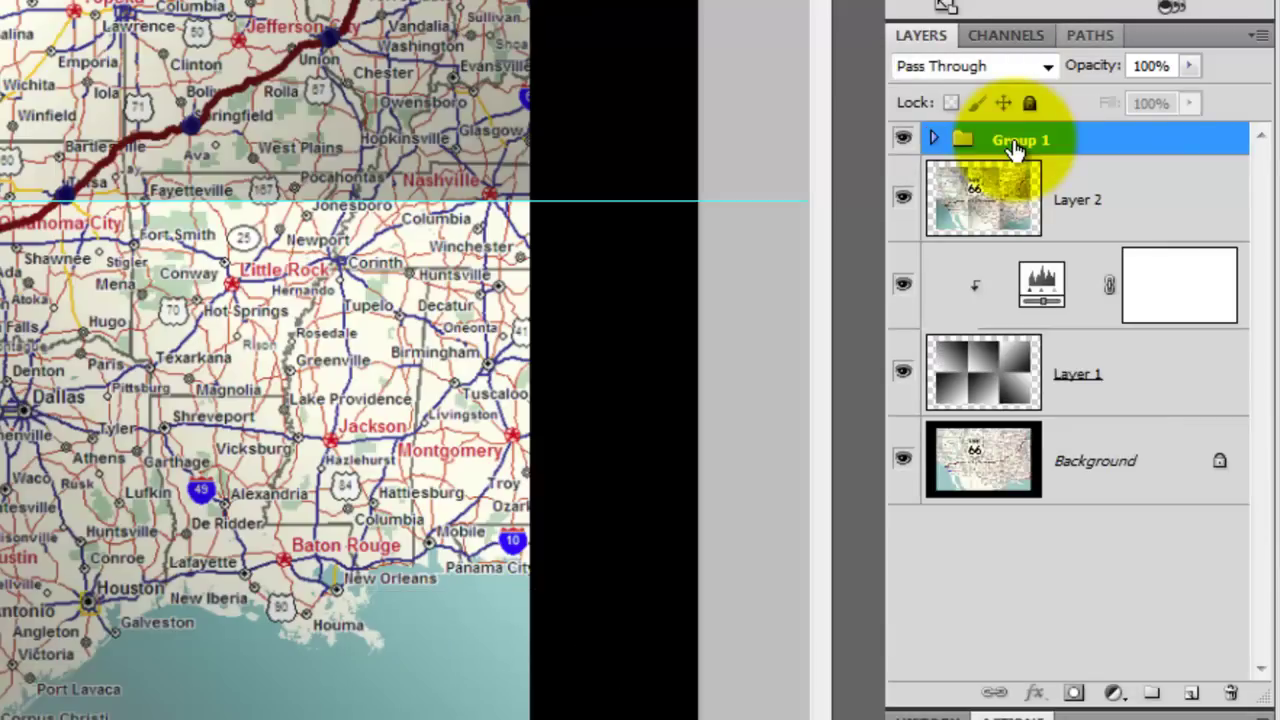
double_click(1018, 142)
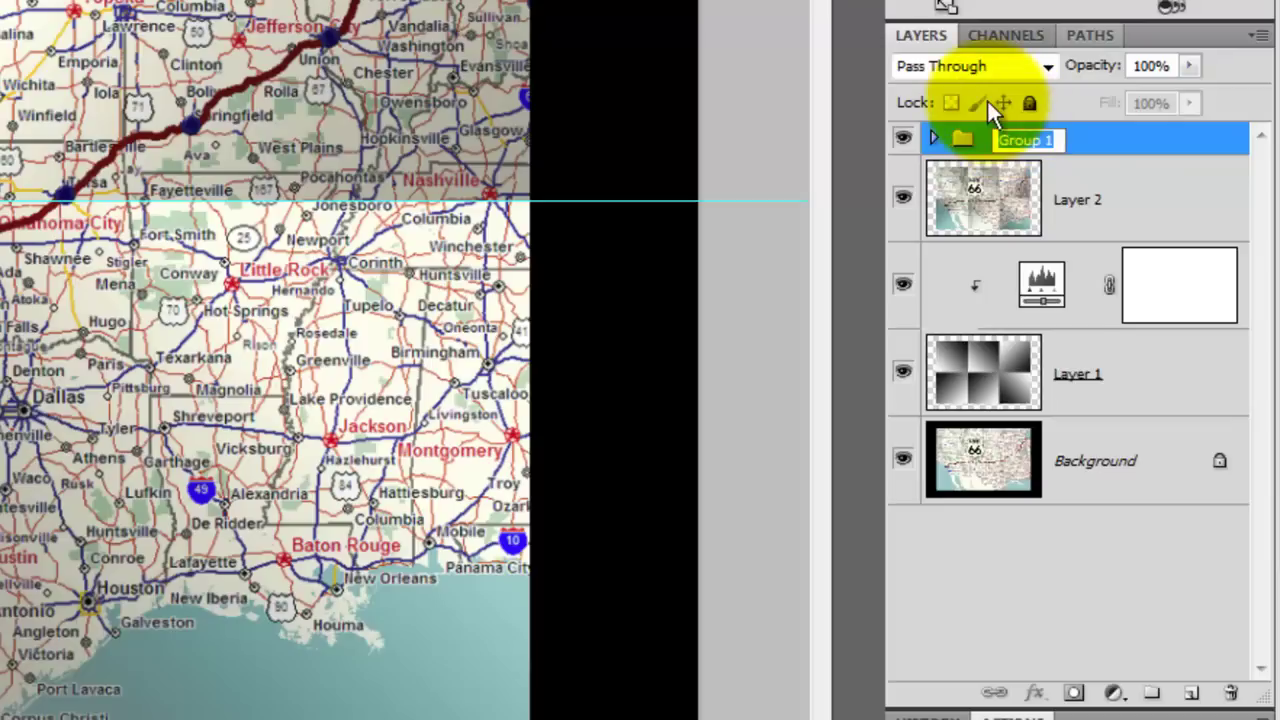
text(MAP SECTIONS)
key(Return)
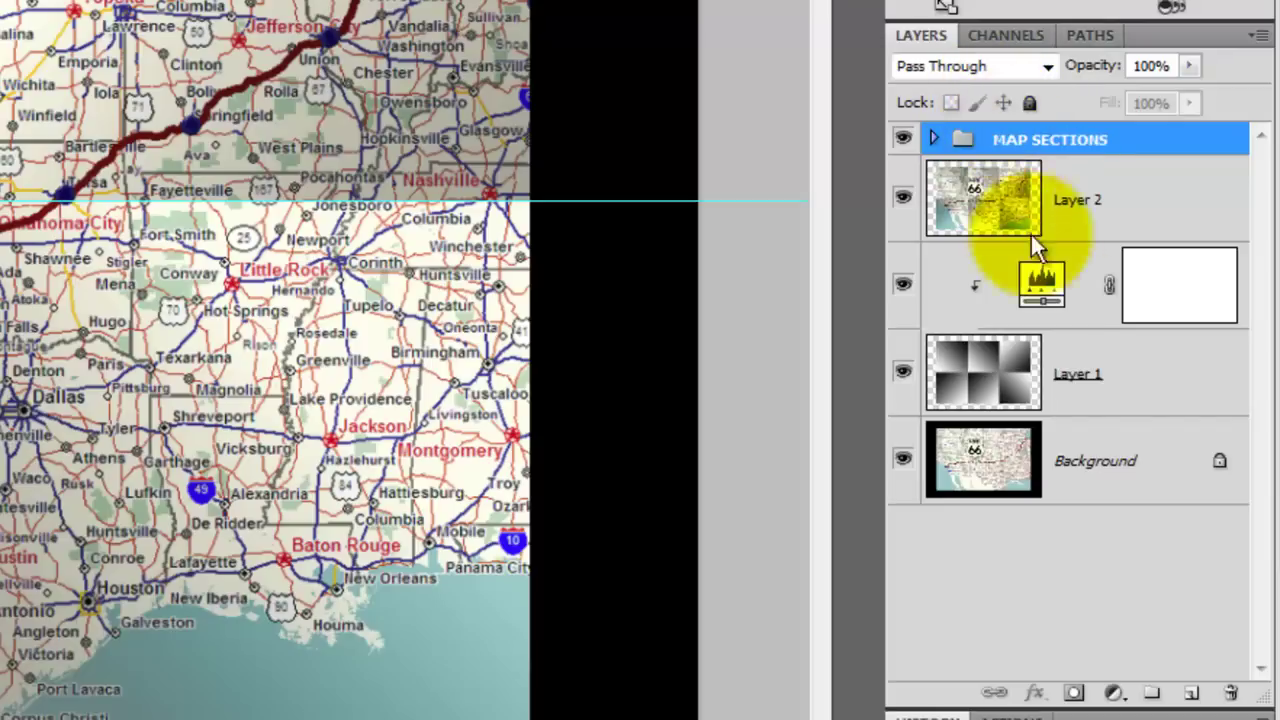
- Add a black-filled Layer 3 and hide Layer 2, the Levels layer, Layer 1 and Background
click(1192, 700)
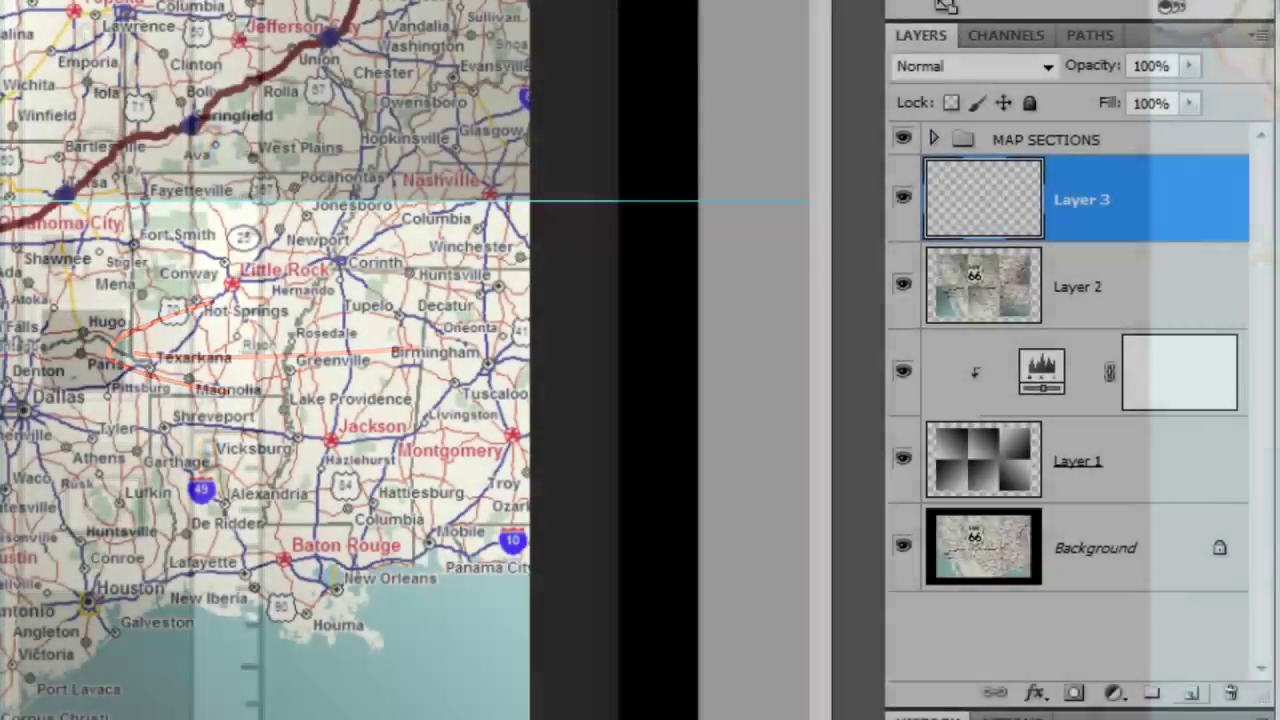
key(alt+Delete)
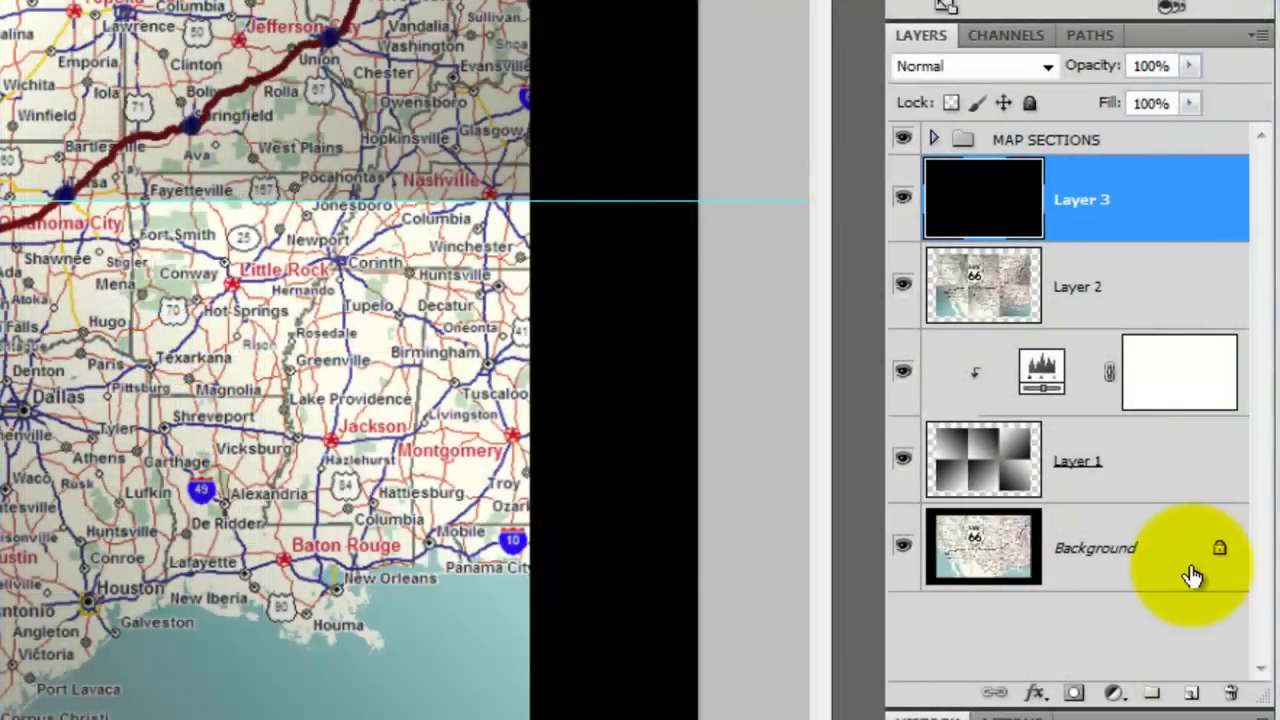
mouse_move(903, 286)
mouse_down()
mouse_move(890, 429)
mouse_move(903, 543)
mouse_up()
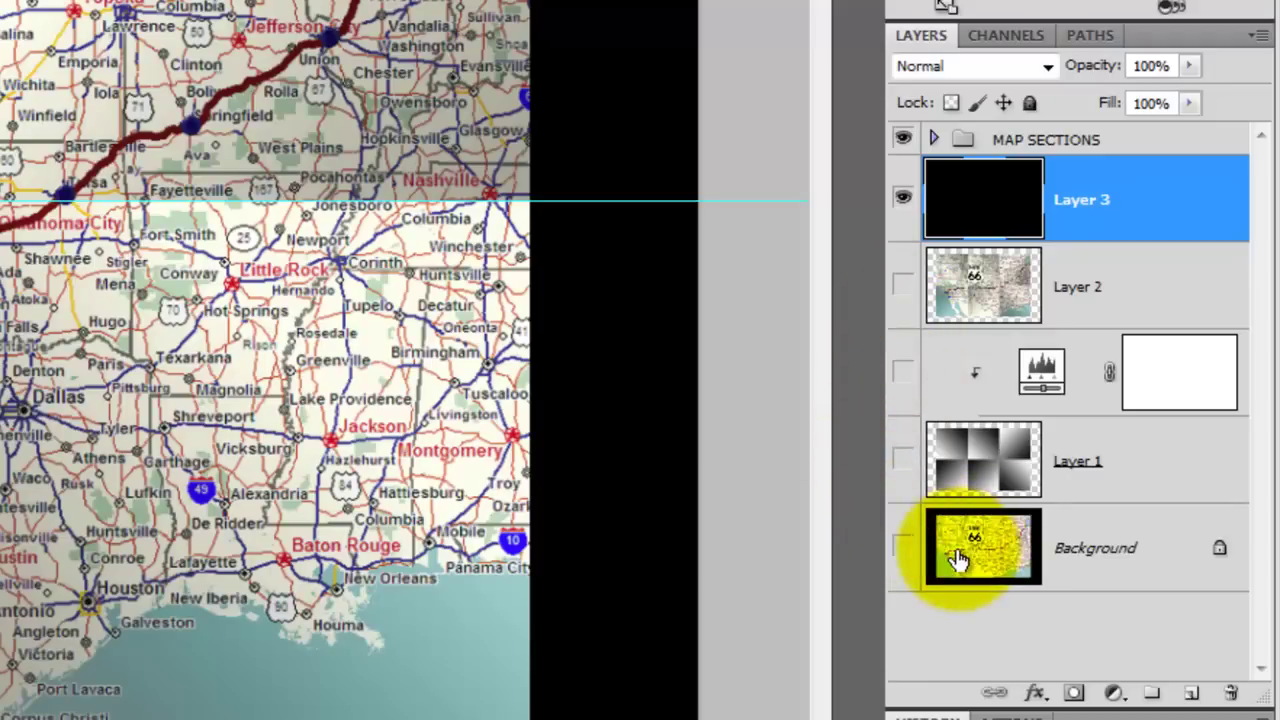
- Expand the MAP SECTIONS group and select its UL layer
click(934, 141)
click(1030, 211)
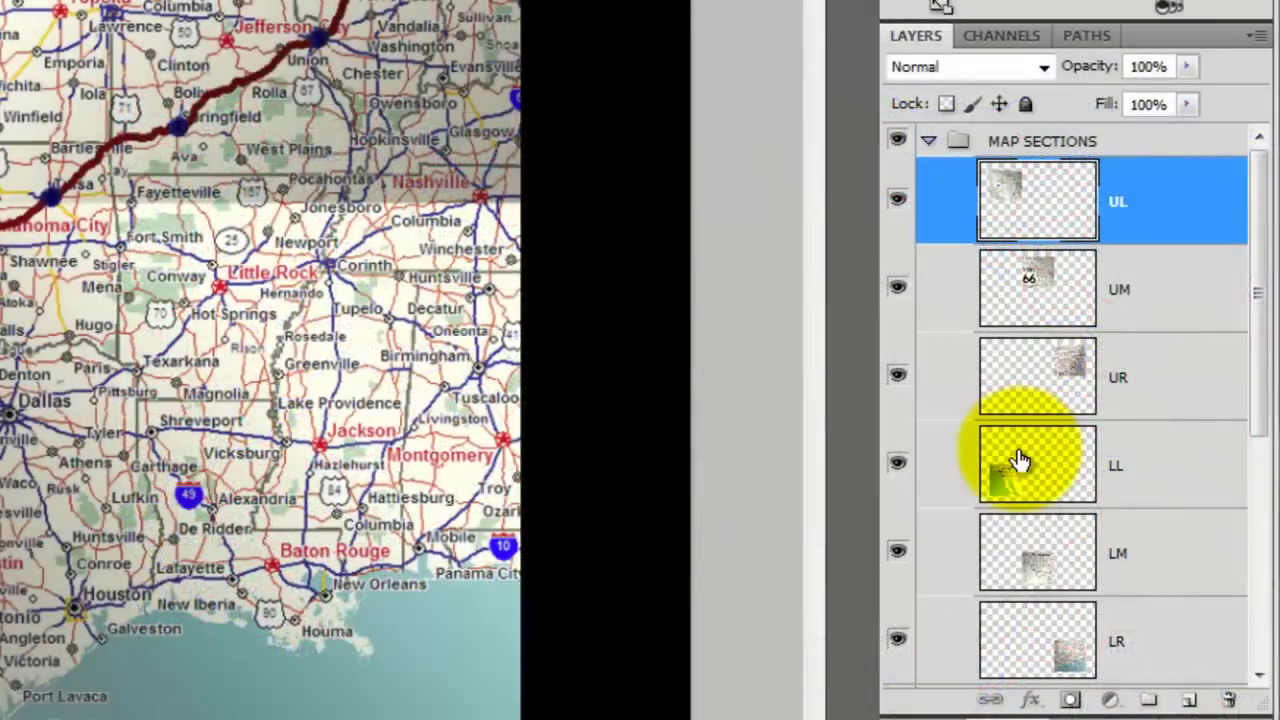
- Distort layer LL by pulling its bottom-left corner outward and raising its bottom-right corner
click(1022, 460)
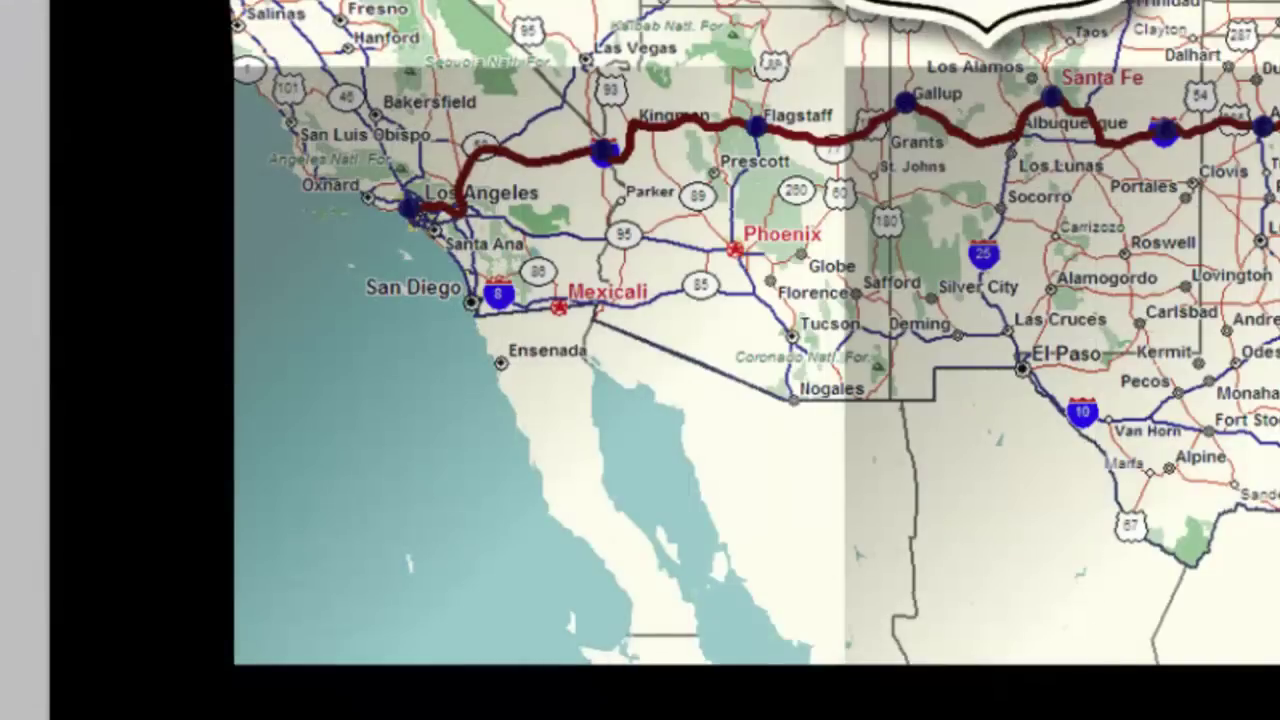
key(ctrl+t)
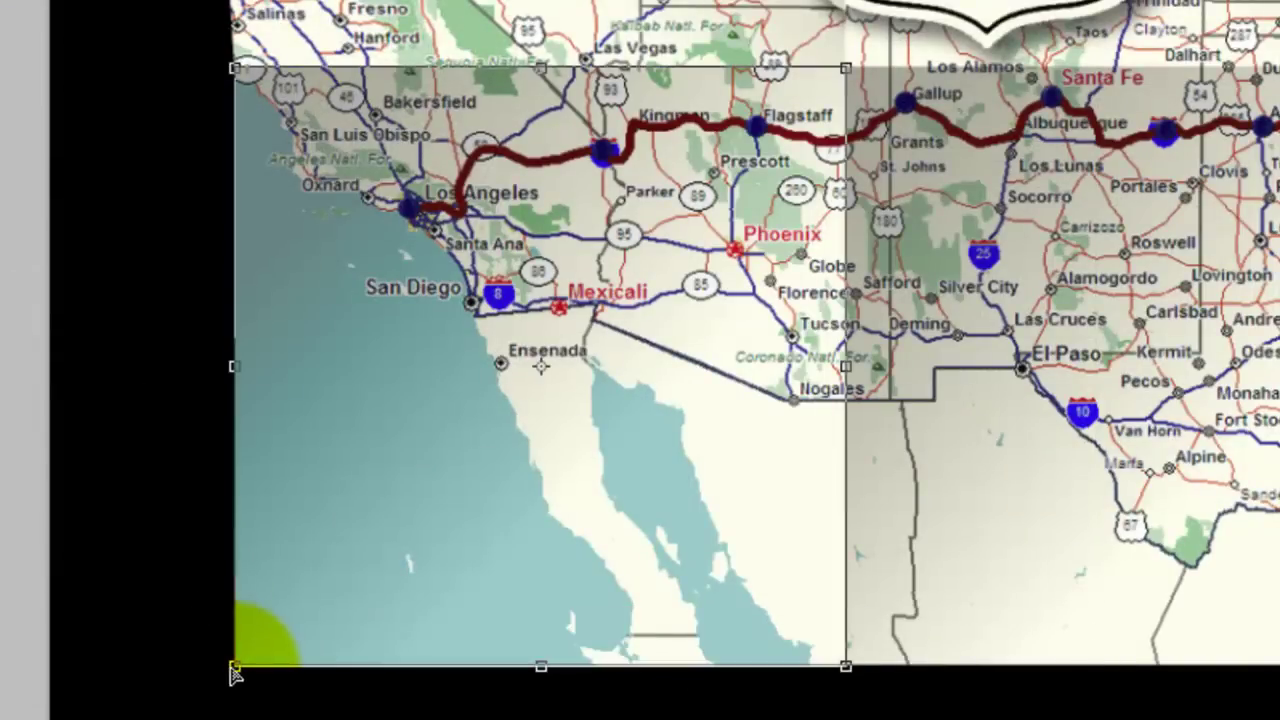
drag(233, 670, 193, 667)
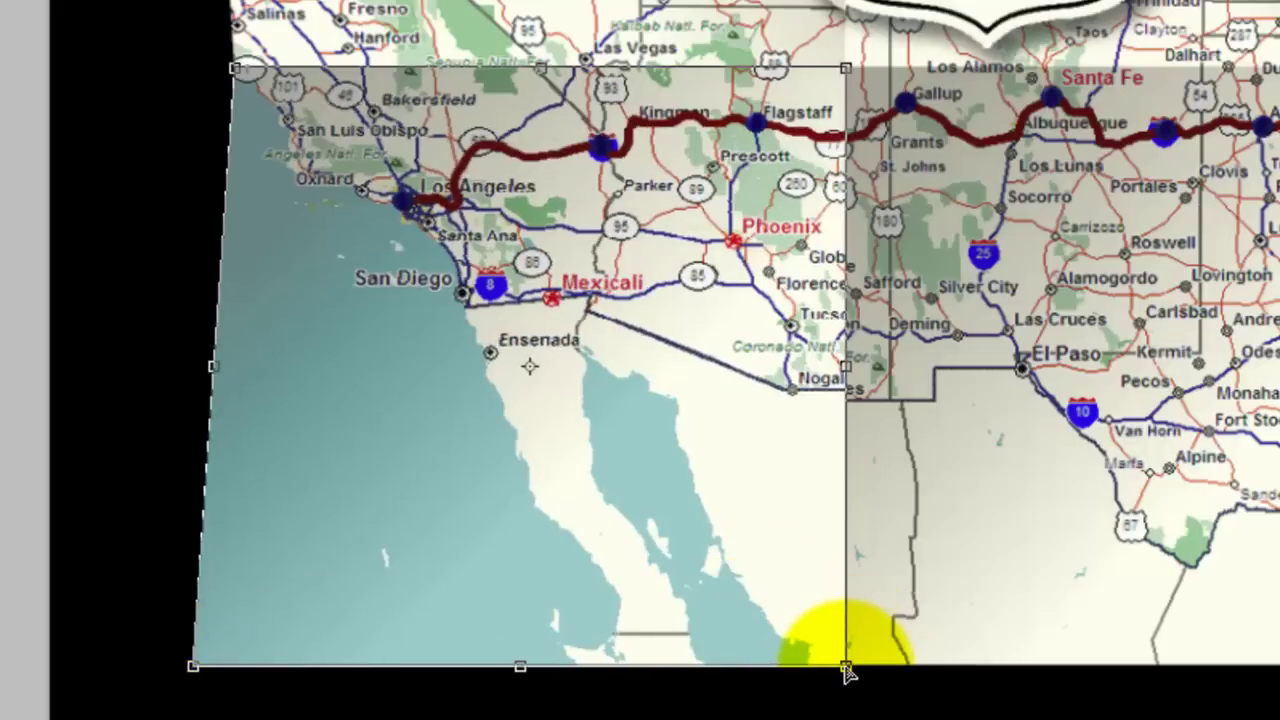
drag(846, 672, 843, 620)
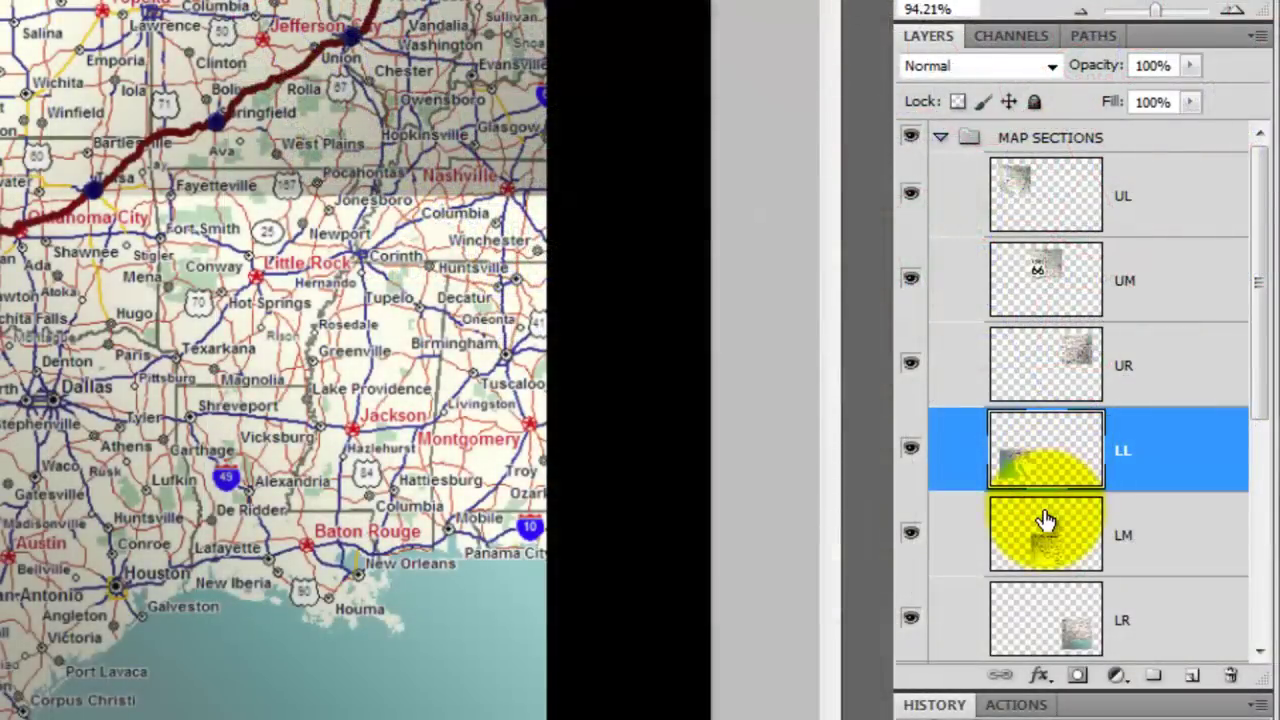
- Skew layer LM by raising its bottom-left corner, and apply the transform
click(1046, 522)
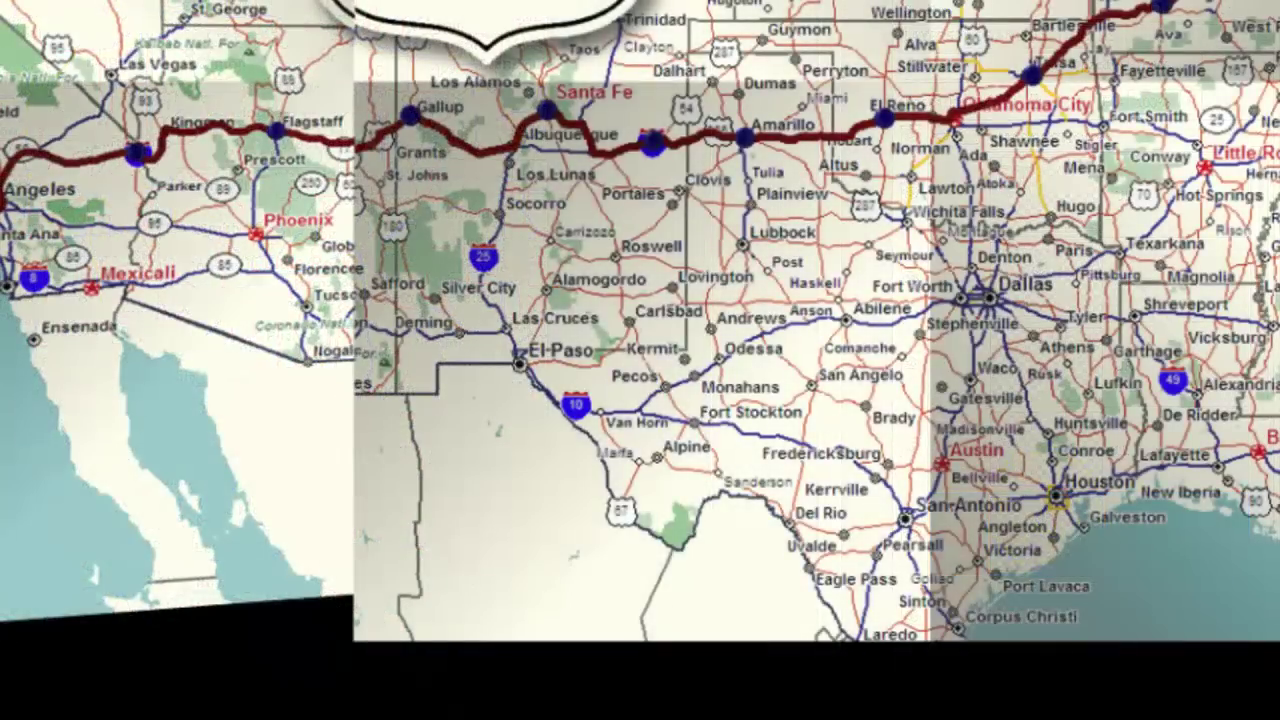
key(ctrl+t)
drag(355, 648, 355, 602)
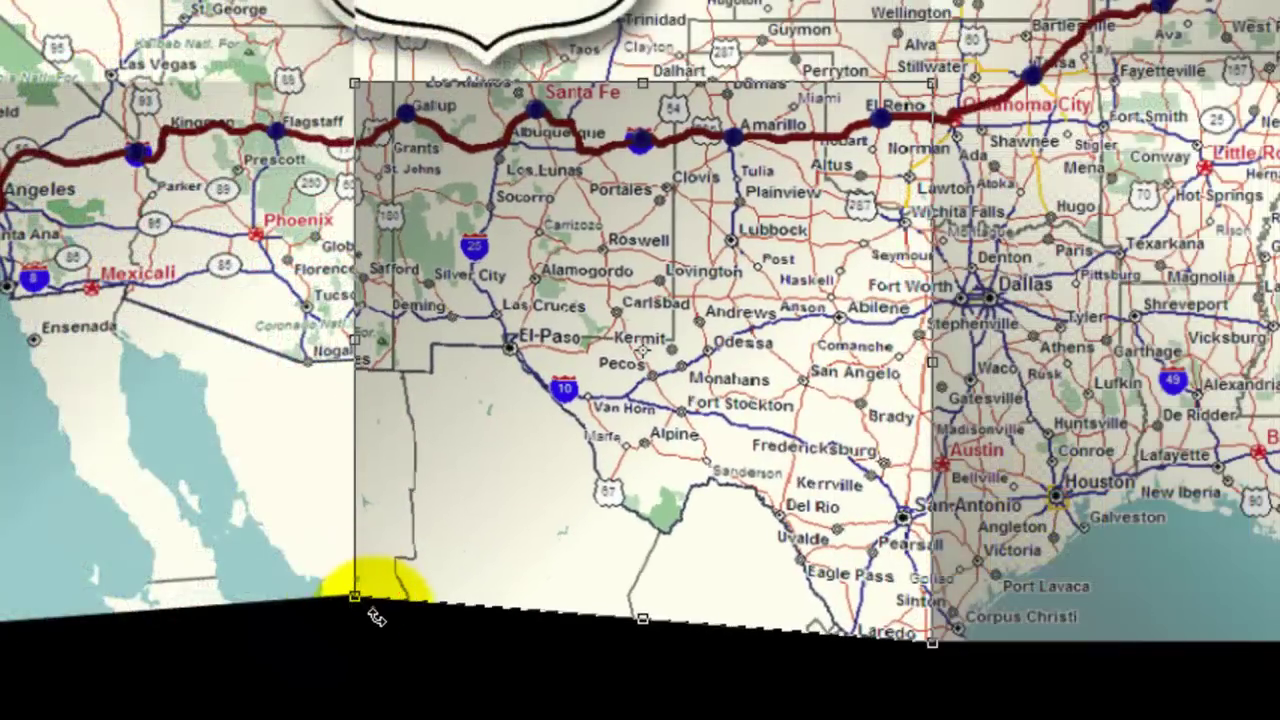
key(Return)
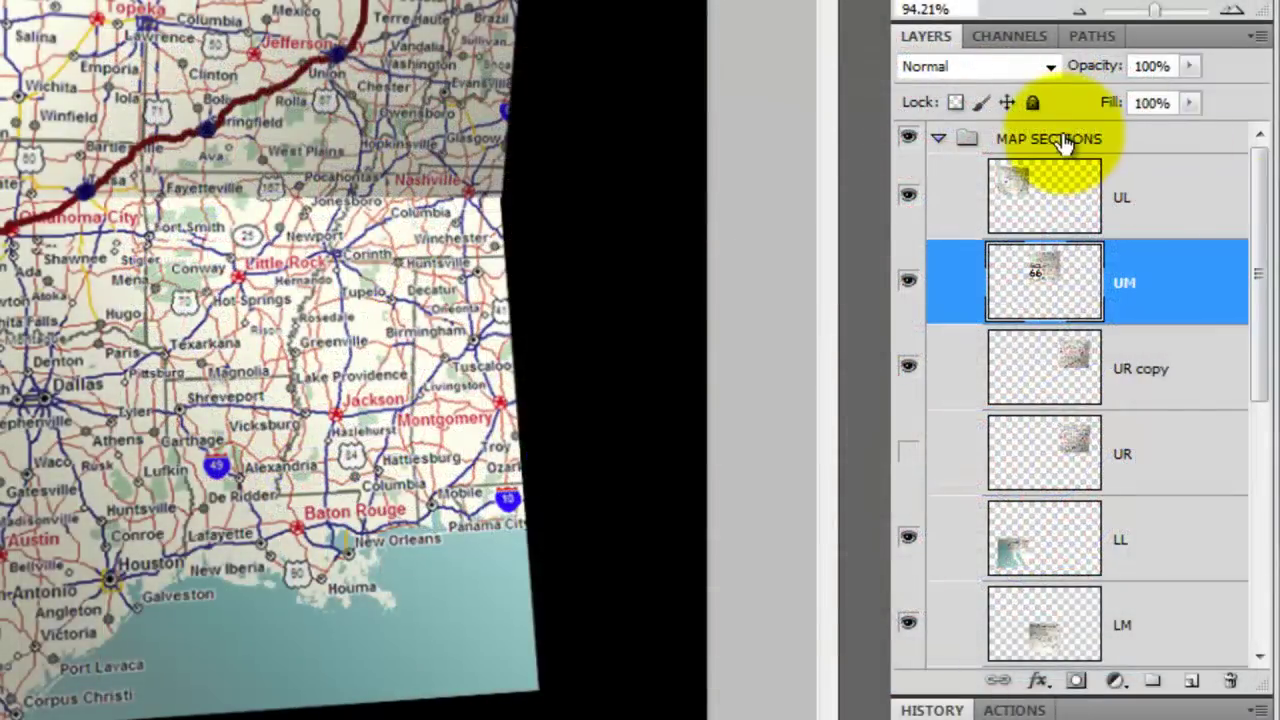
- Add Layer 4 above the MAP SECTIONS group and stamp all visible layers into it
click(1063, 137)
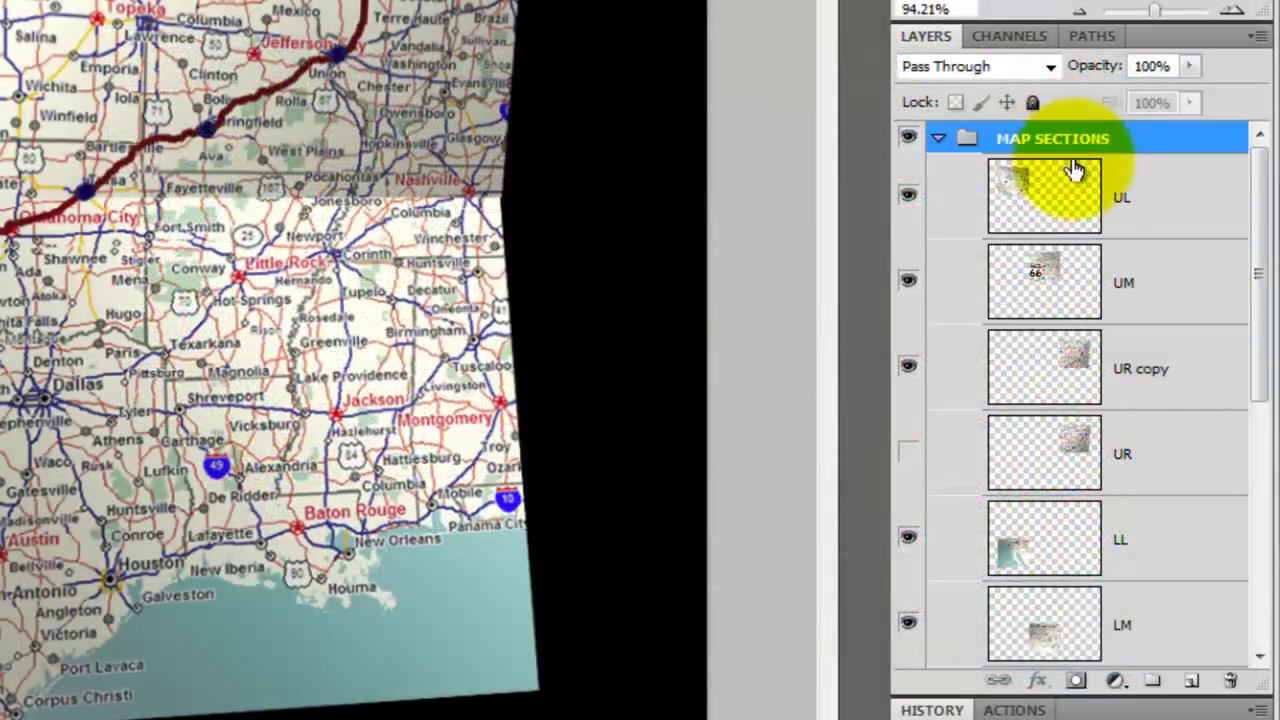
click(1190, 684)
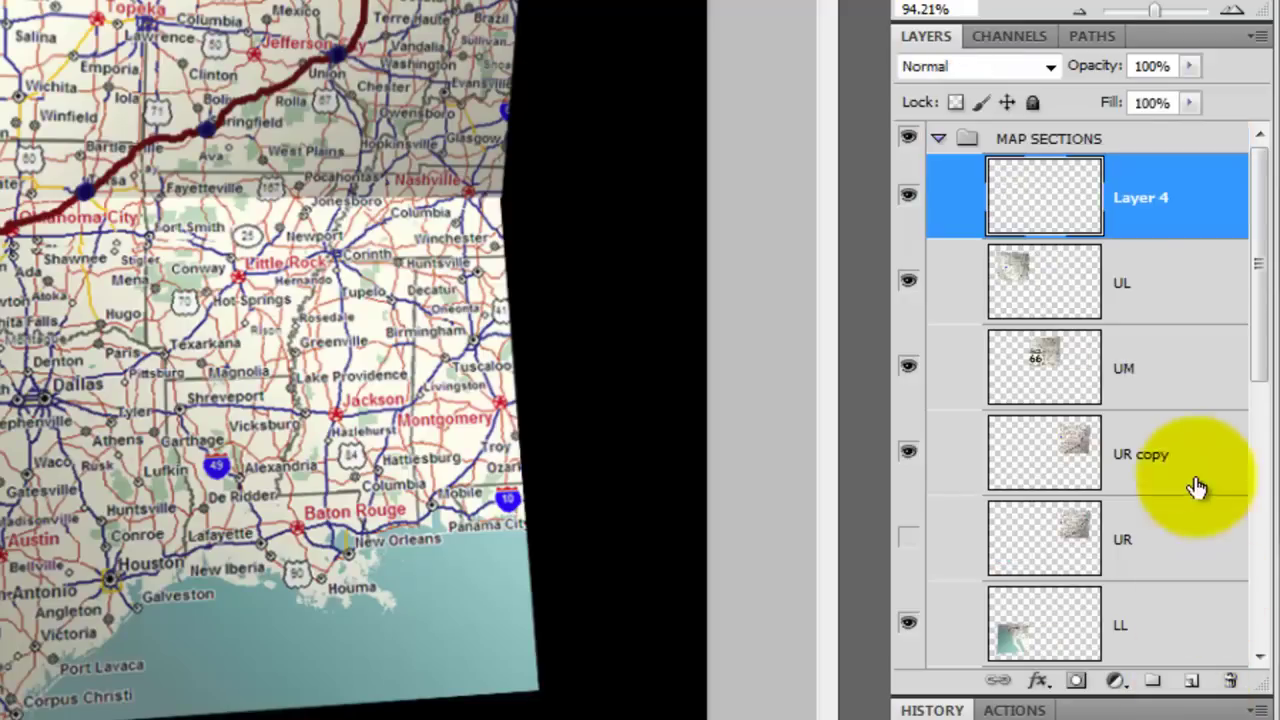
drag(1049, 206, 1051, 134)
key(ctrl+shift+alt+e)
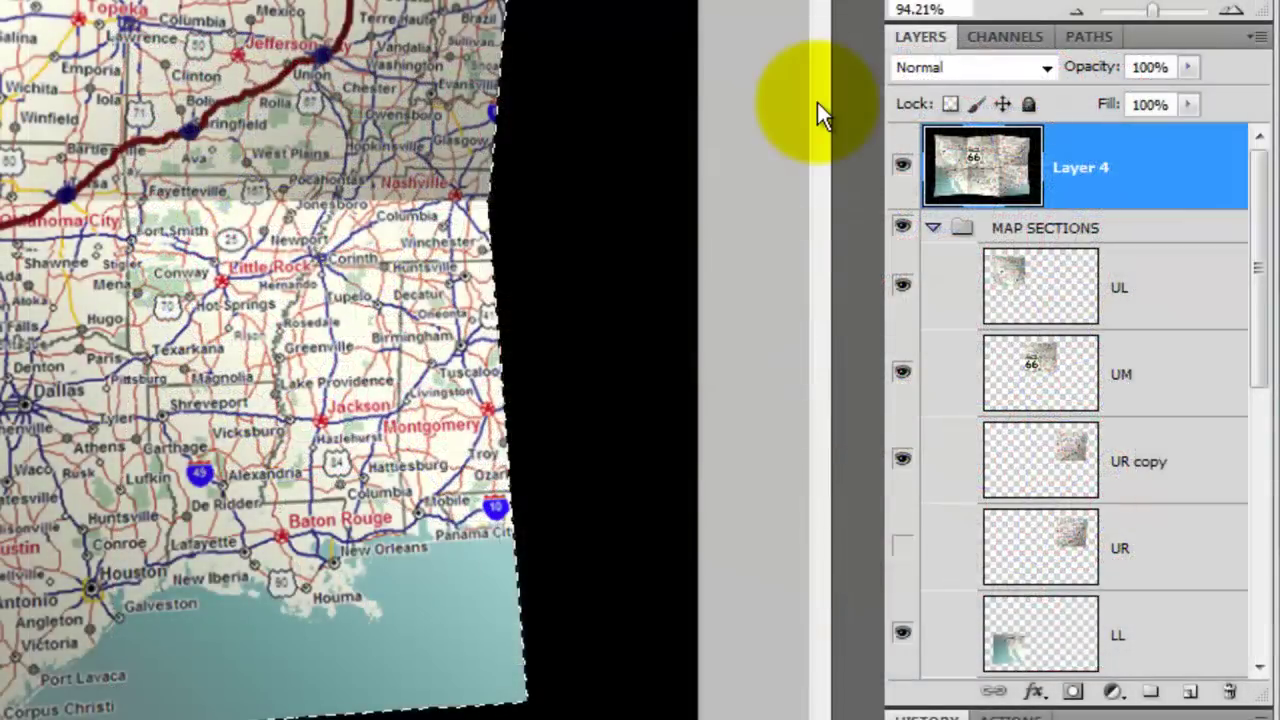
- Copy the folded map to Layer 5 over a new black-filled Layer 6, then reselect Layer 5
key(ctrl+j)
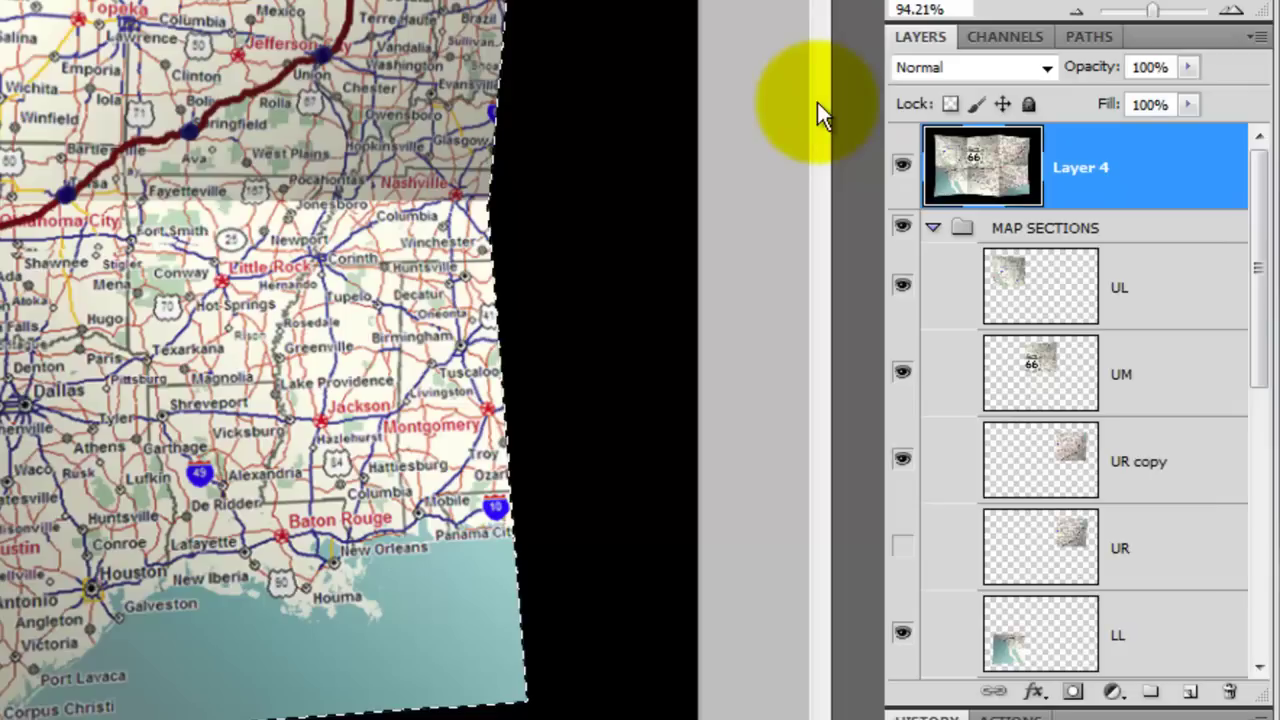
key(ctrl+j)
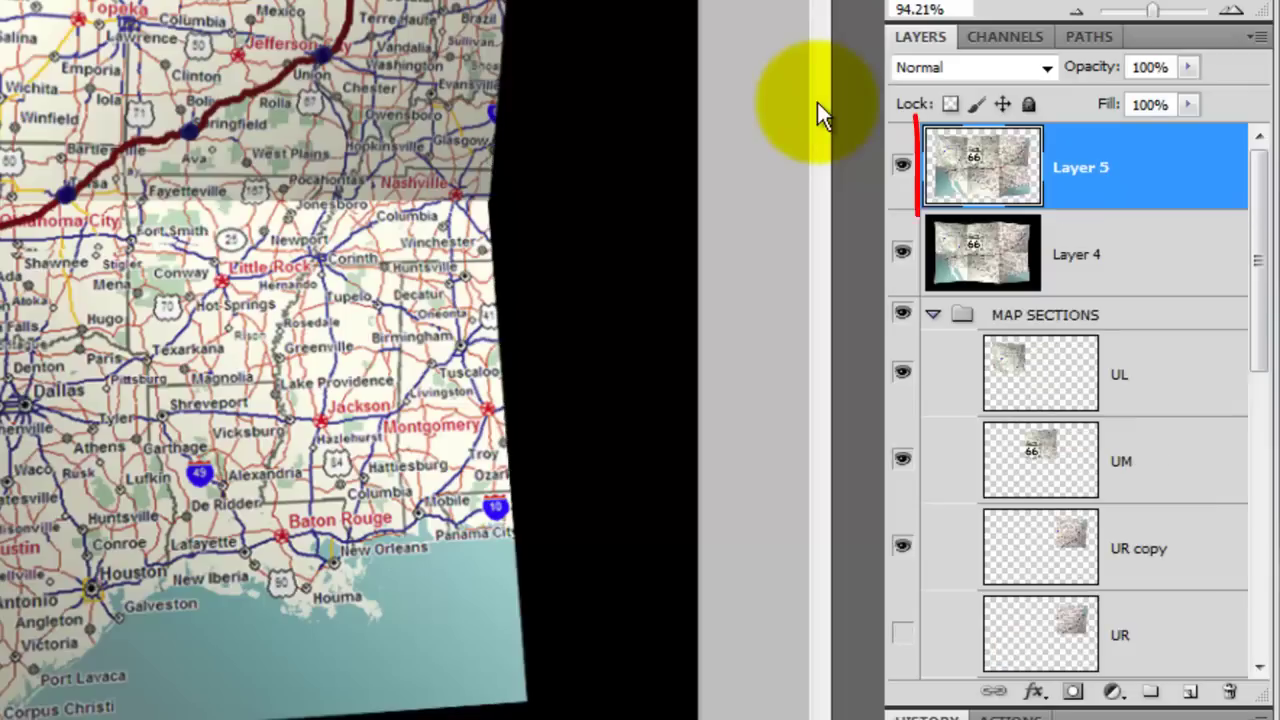
ctrl+click(1192, 691)
key(alt+Delete)
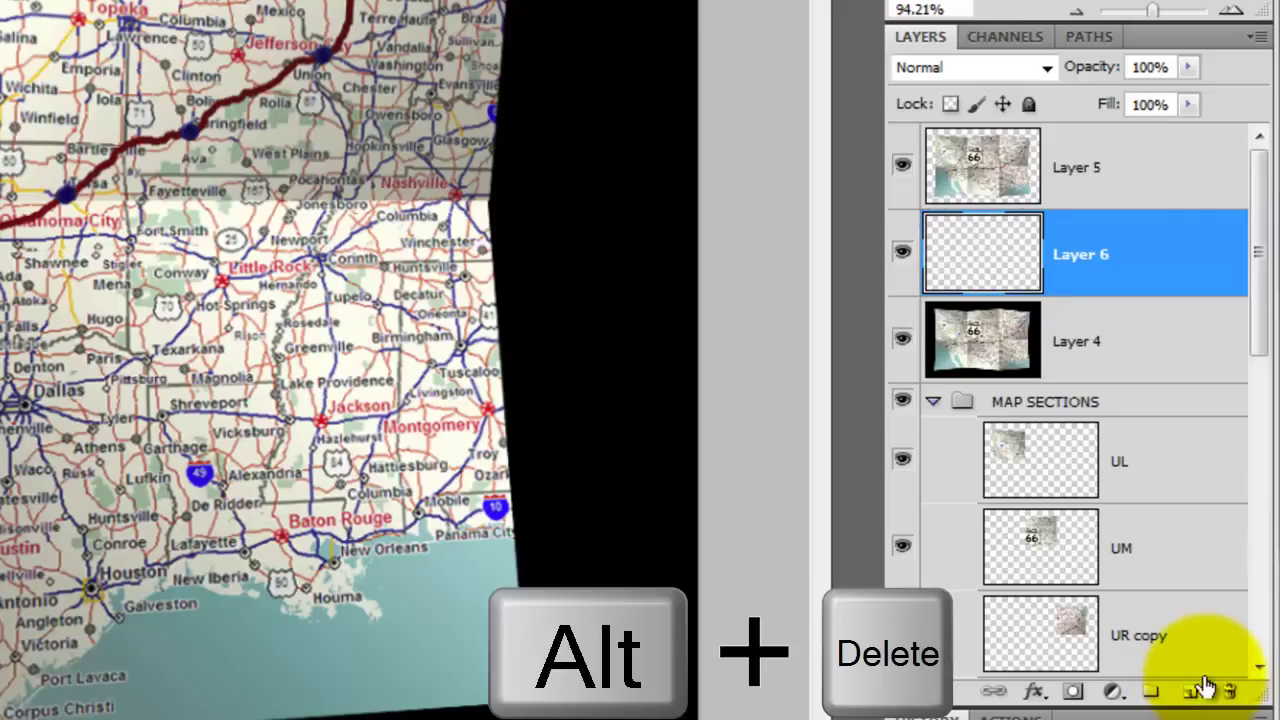
click(993, 177)
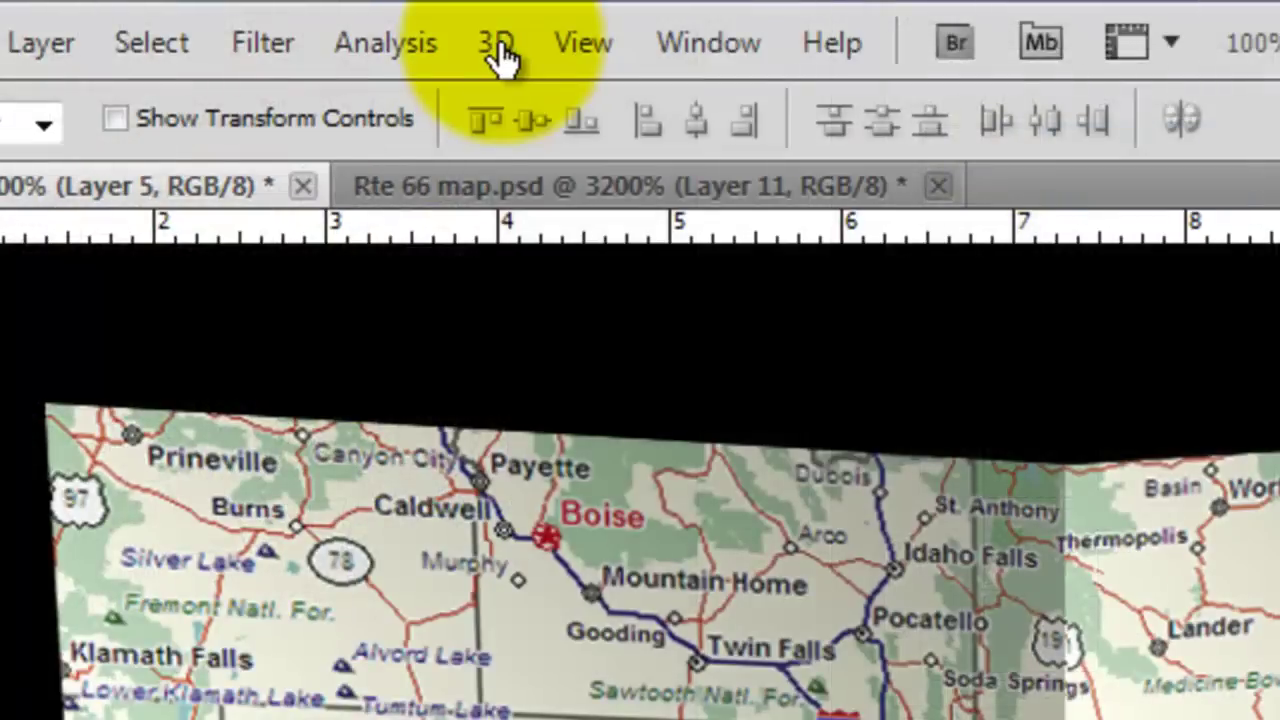
- Turn Layer 5 into a 3D postcard and shrink it slightly with the 3D Object Scale Tool
click(497, 48)
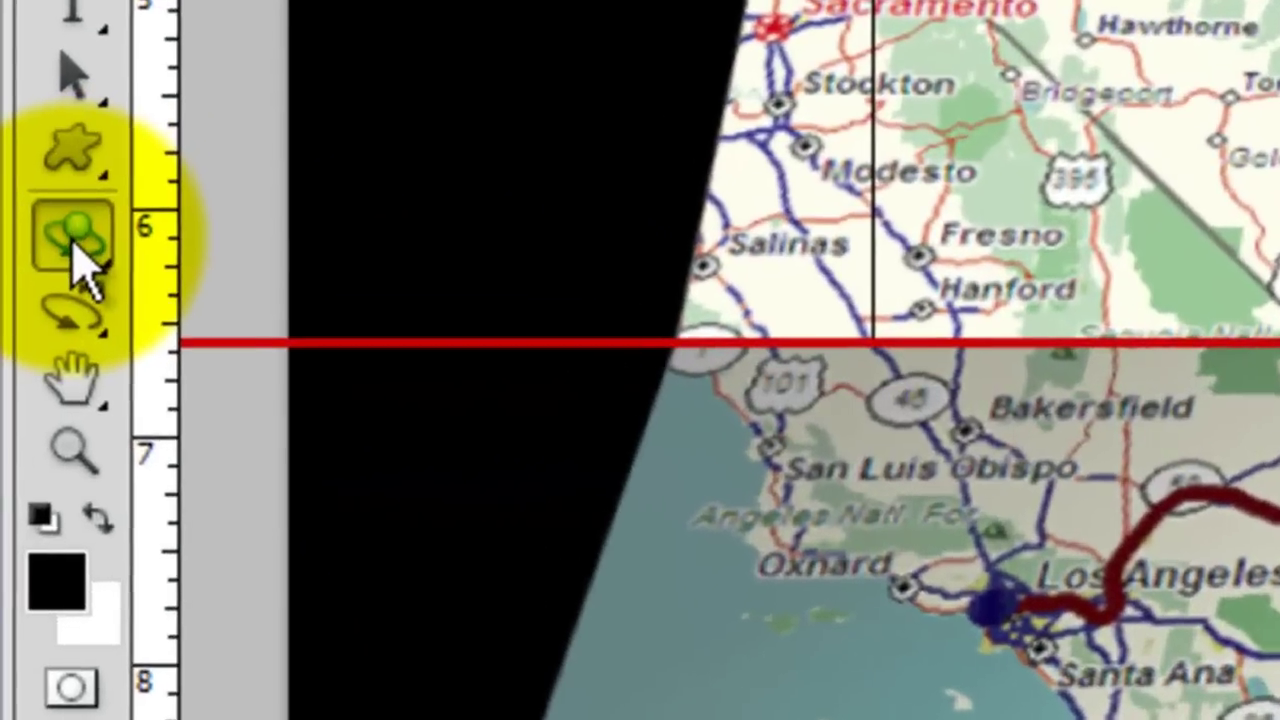
click(19, 355)
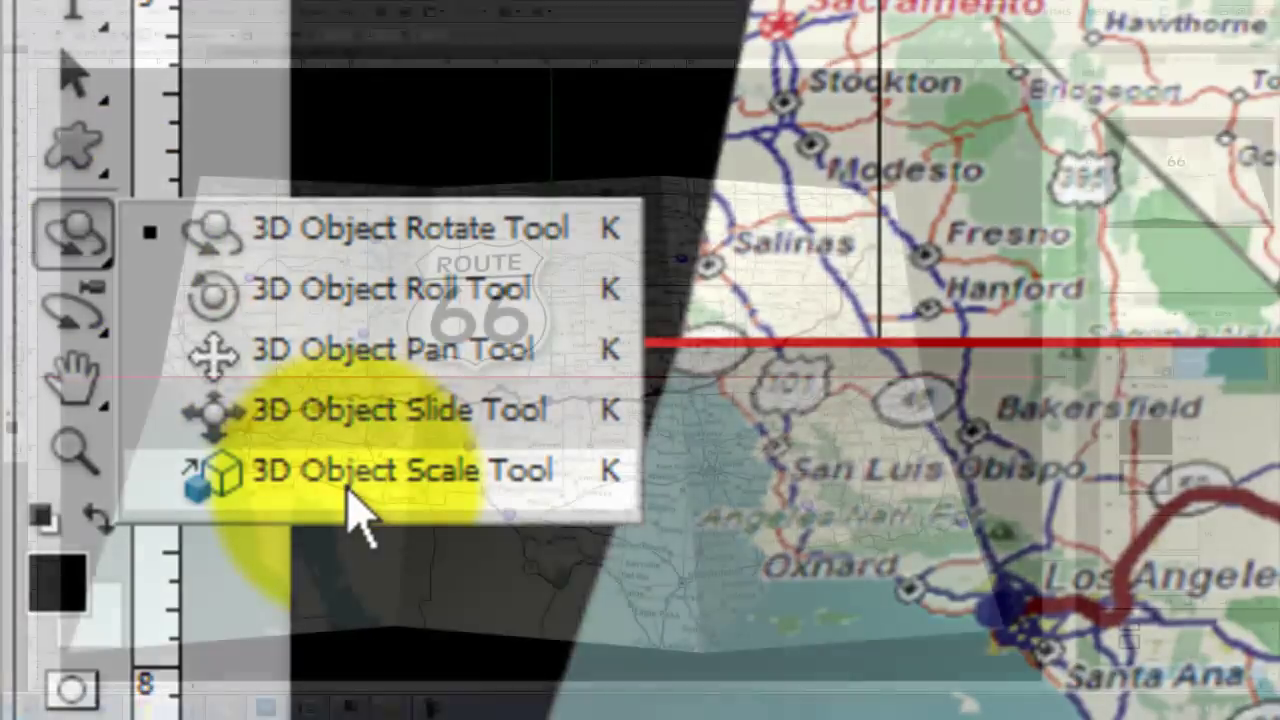
click(348, 492)
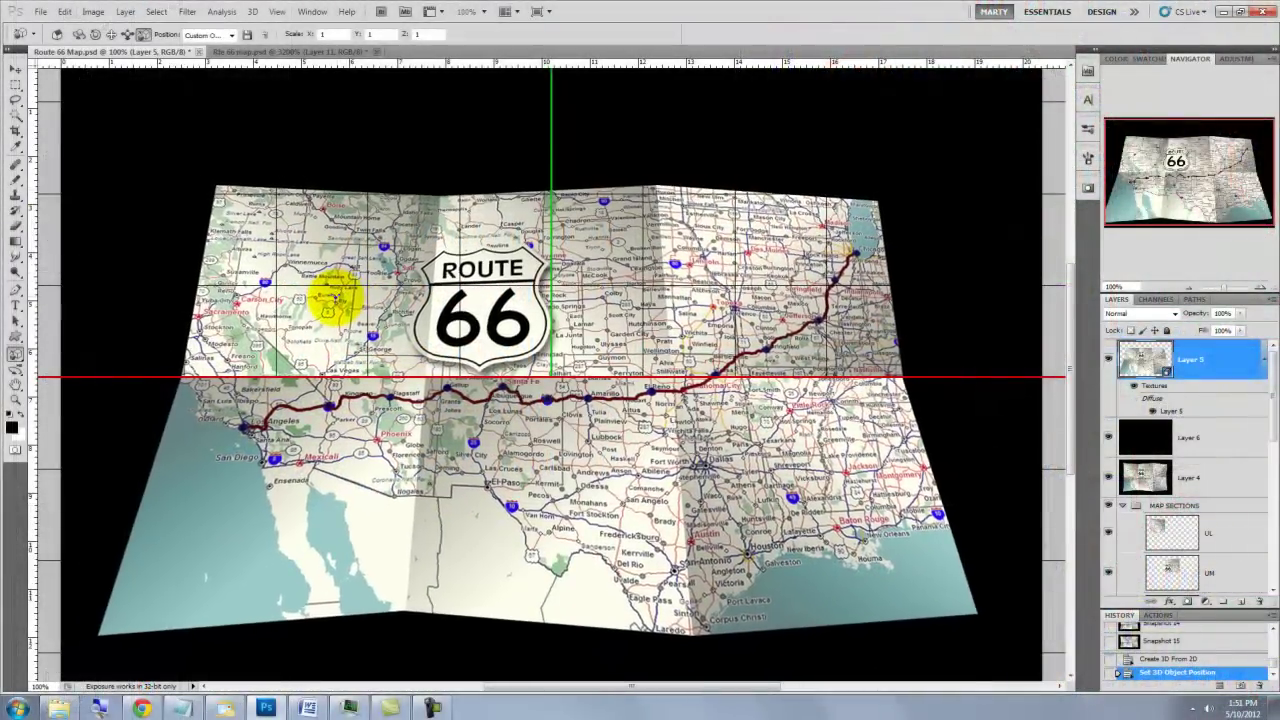
drag(335, 299, 327, 296)
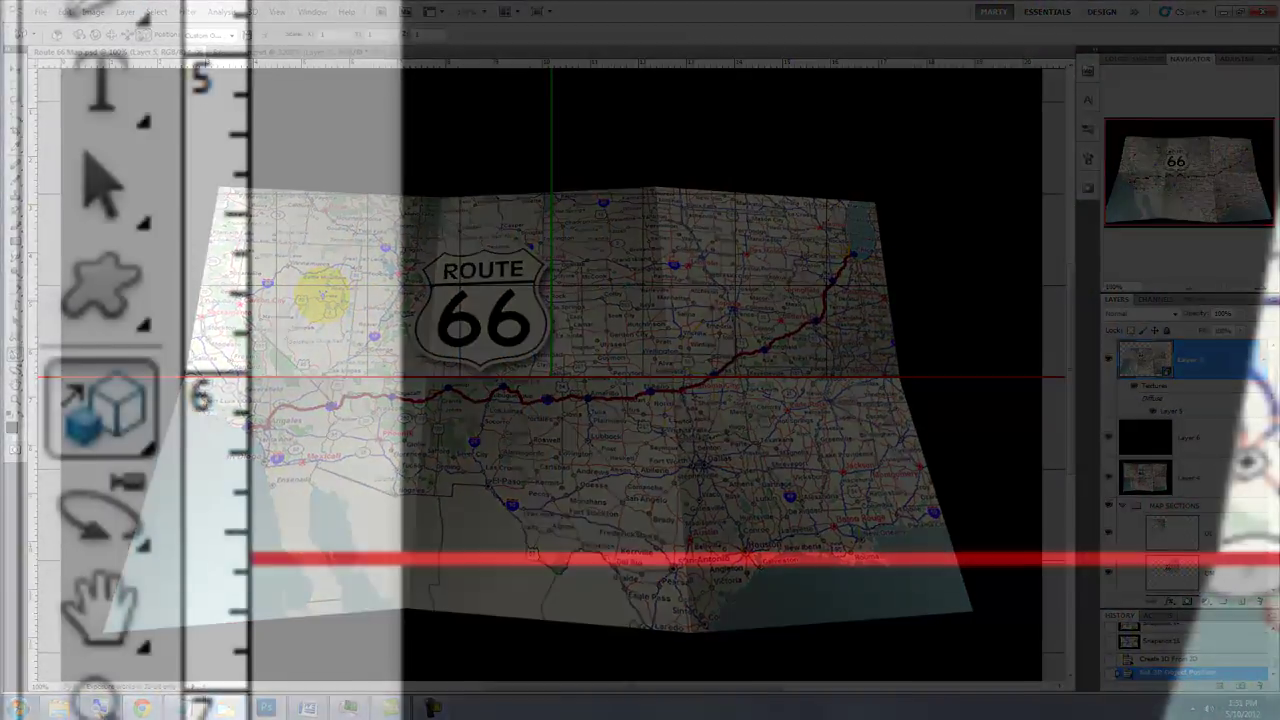
- Shift the 3D postcard slightly upward with the 3D Object Pan Tool
click(16, 353)
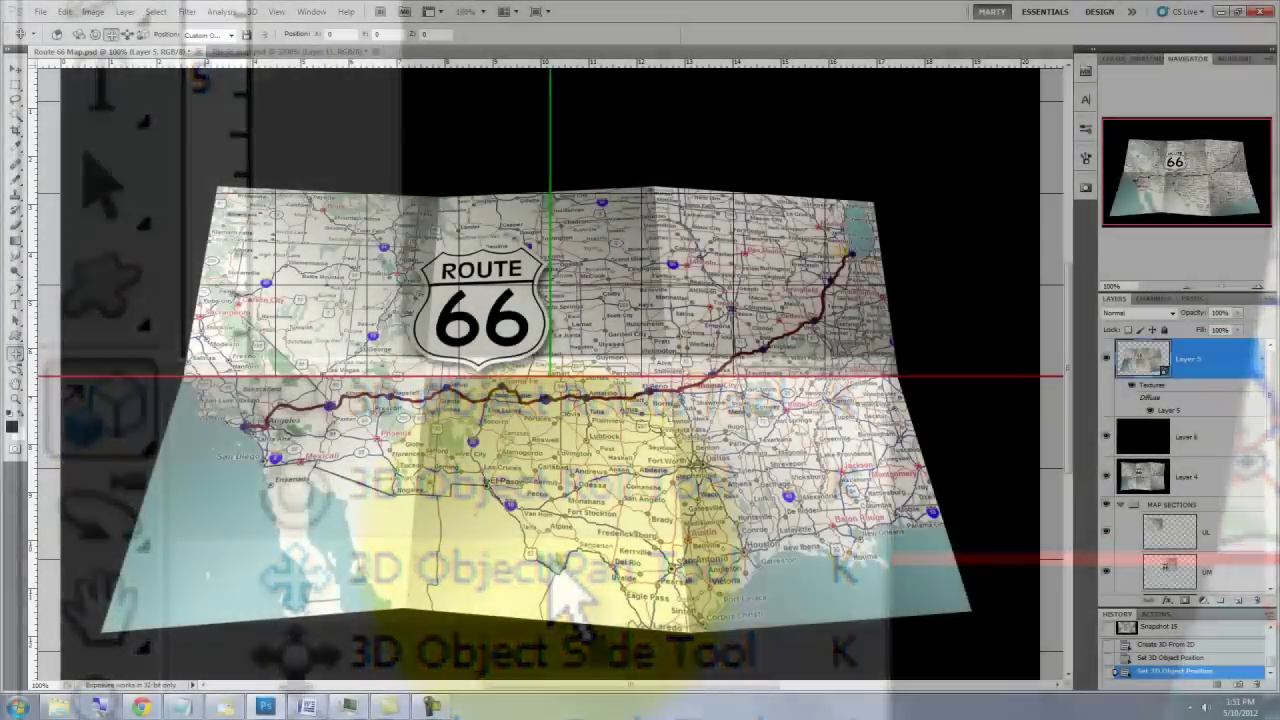
click(551, 566)
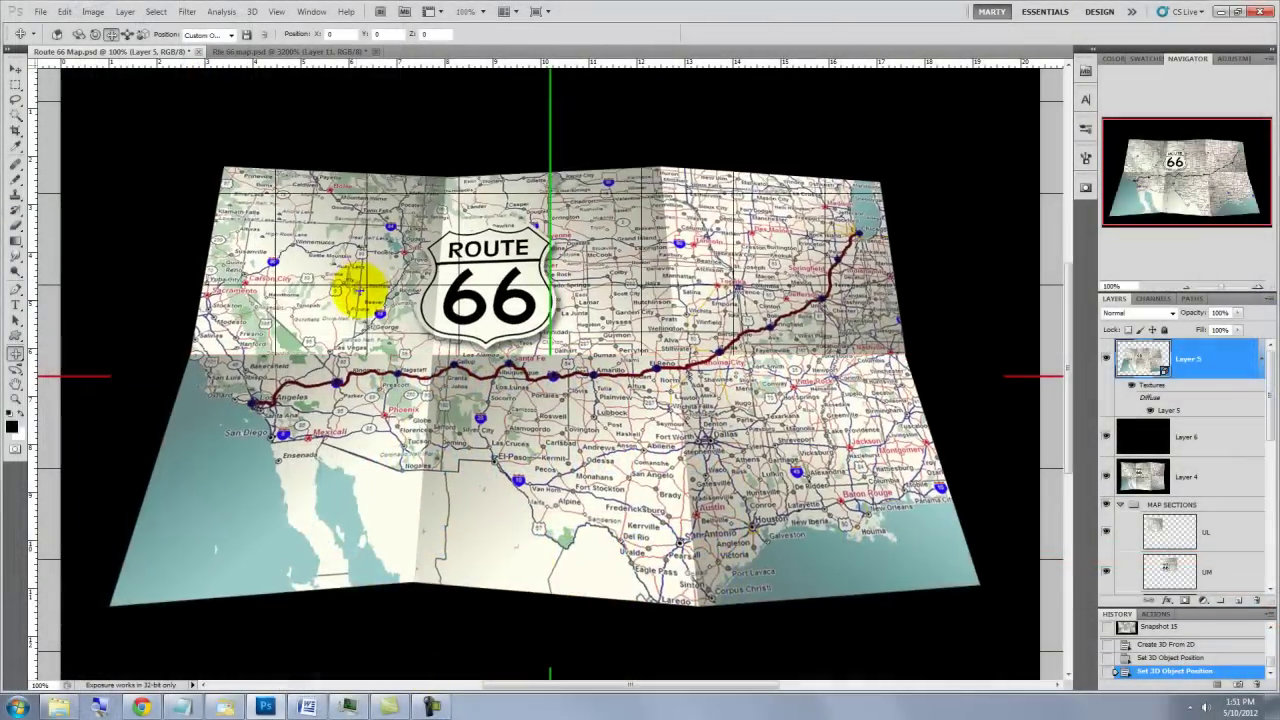
drag(357, 288, 354, 277)
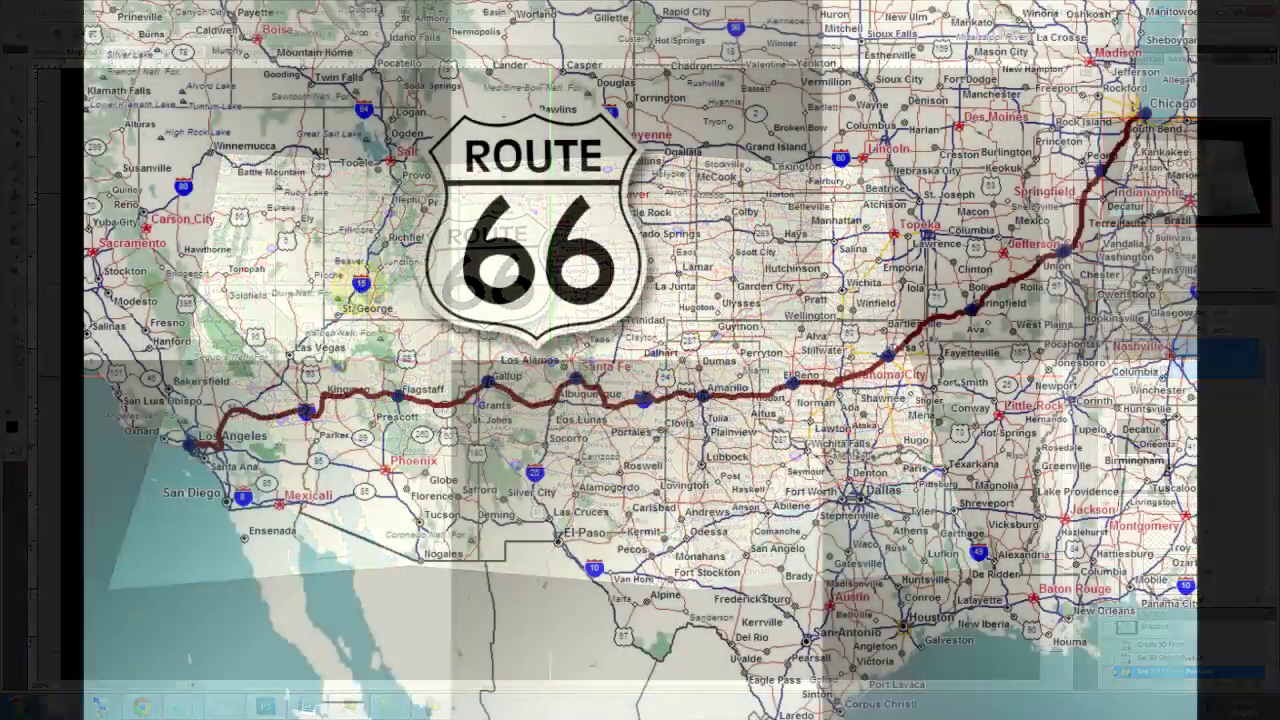